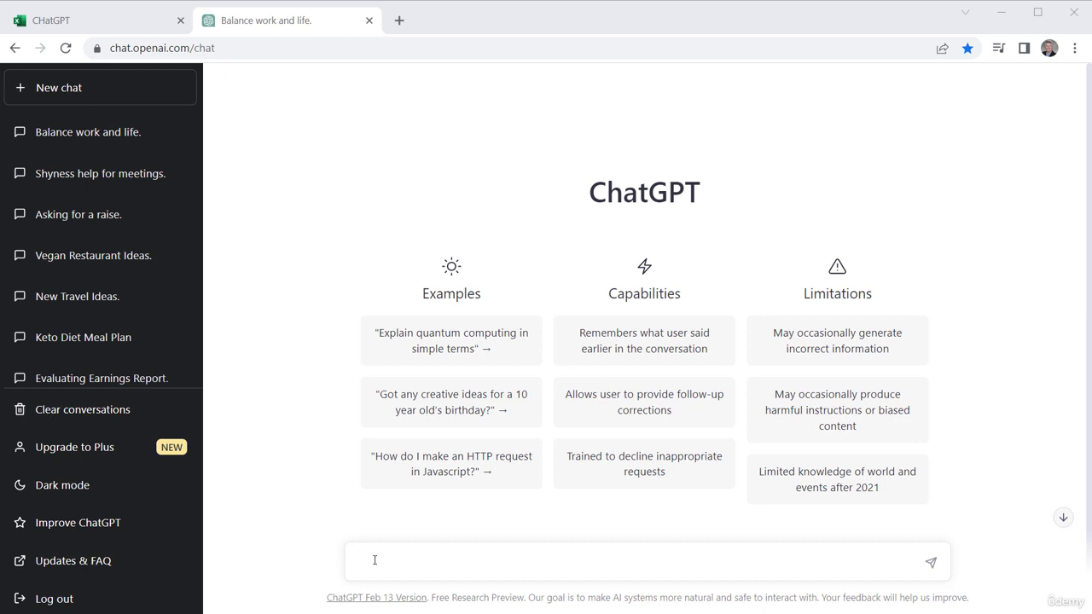
# - Paste the office-politics blog post prompt into the message box and delete its stray 'Ex, ' prefix
pyautogui.click(376, 559)
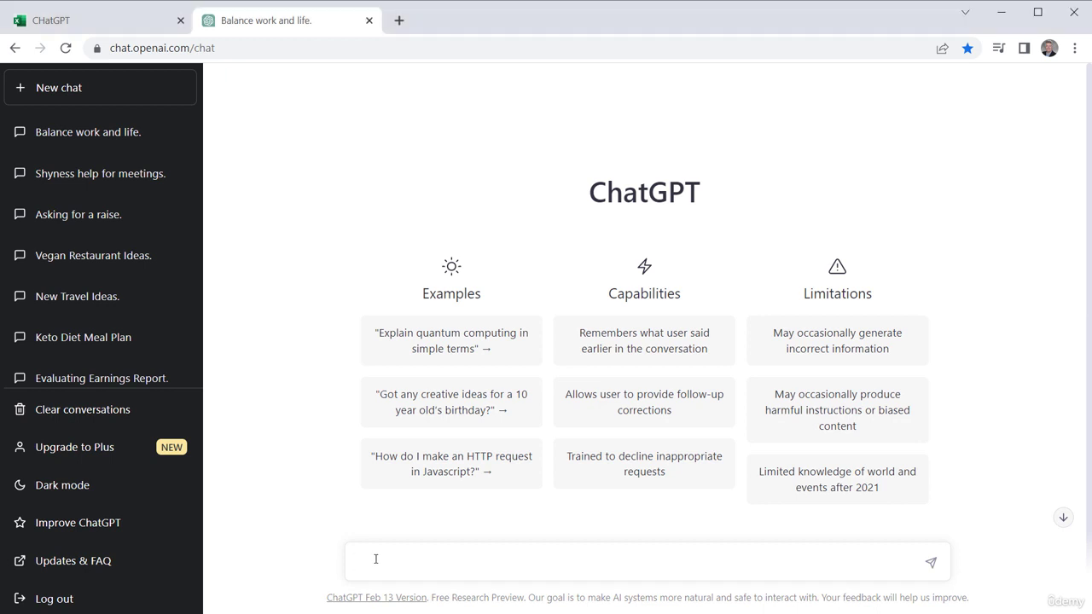
pyautogui.write('Ex, Please write a Blog post on navigating office politics, use H2 Headings, persuasive language, ask questions between sections, back up main points with examples and stories')
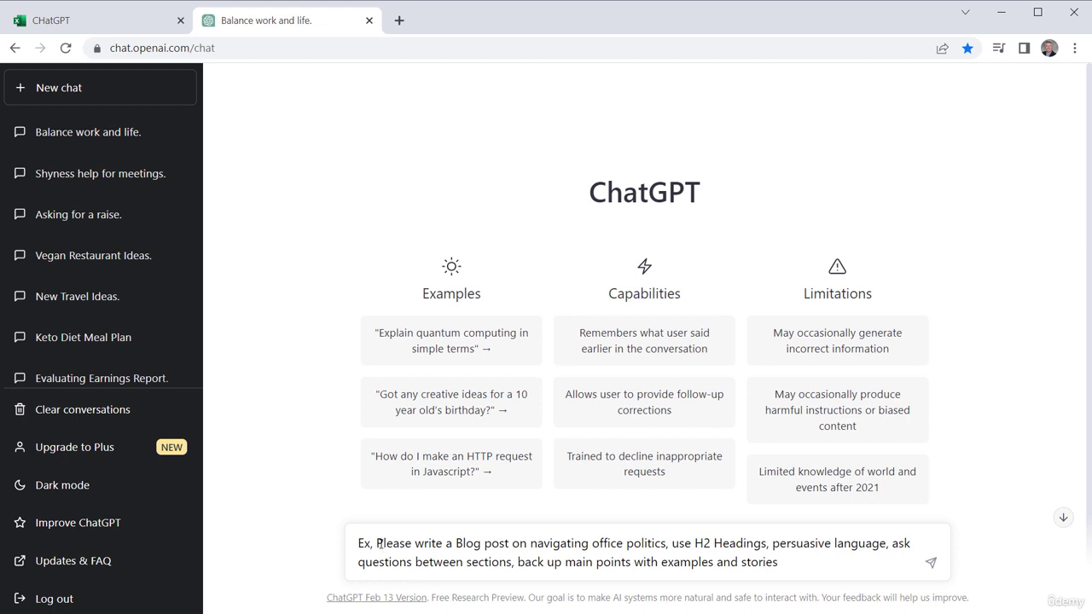
pyautogui.press('BackSpace')
pyautogui.press('BackSpace')
pyautogui.press('BackSpace')
pyautogui.press('BackSpace')
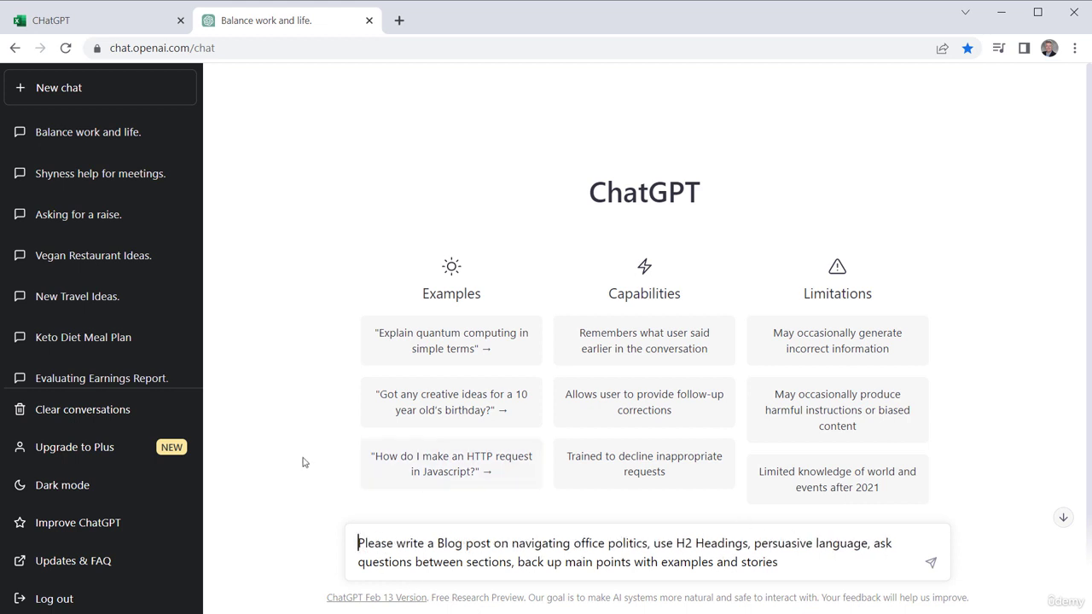
pyautogui.scroll(-1, 362, 543)
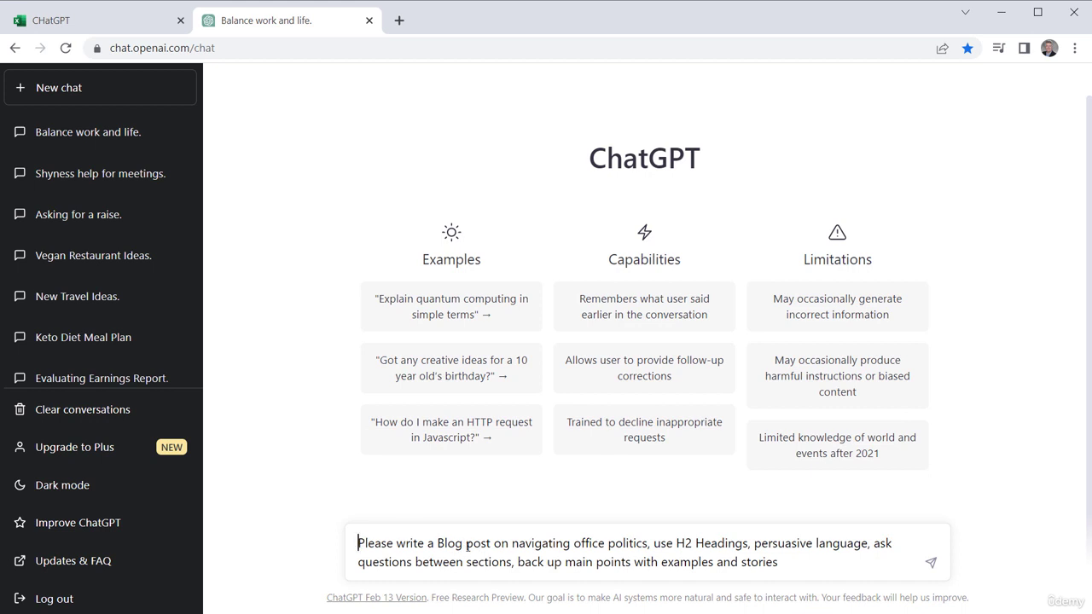
# - Highlight the prompt's topic, H2 headings, persuasive language and questions-between-sections requirements one by one
pyautogui.moveTo(513, 543); pyautogui.dragTo(638, 547)
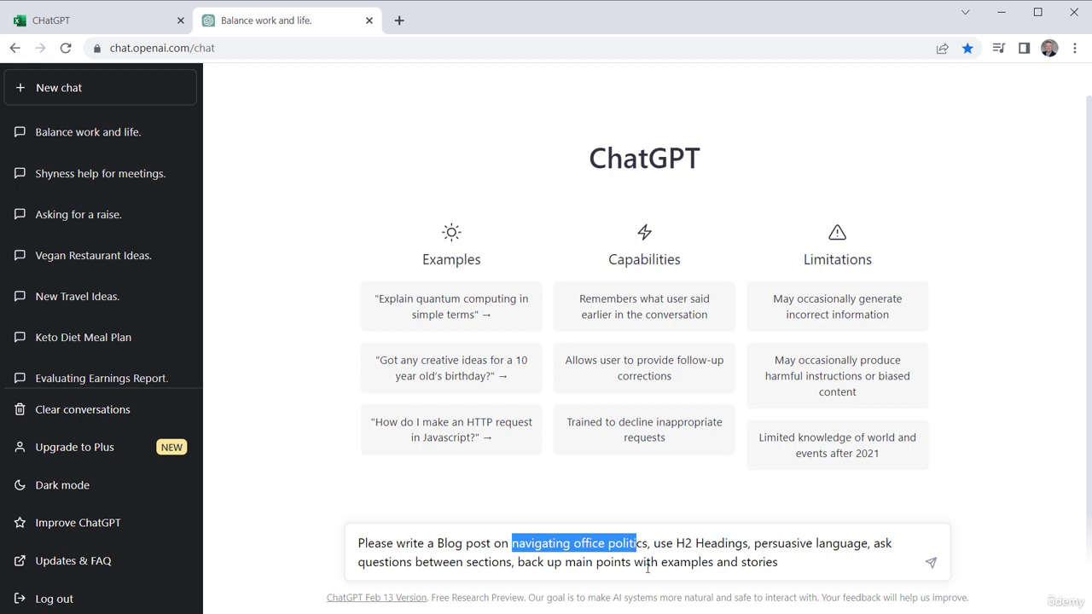
pyautogui.click(681, 544)
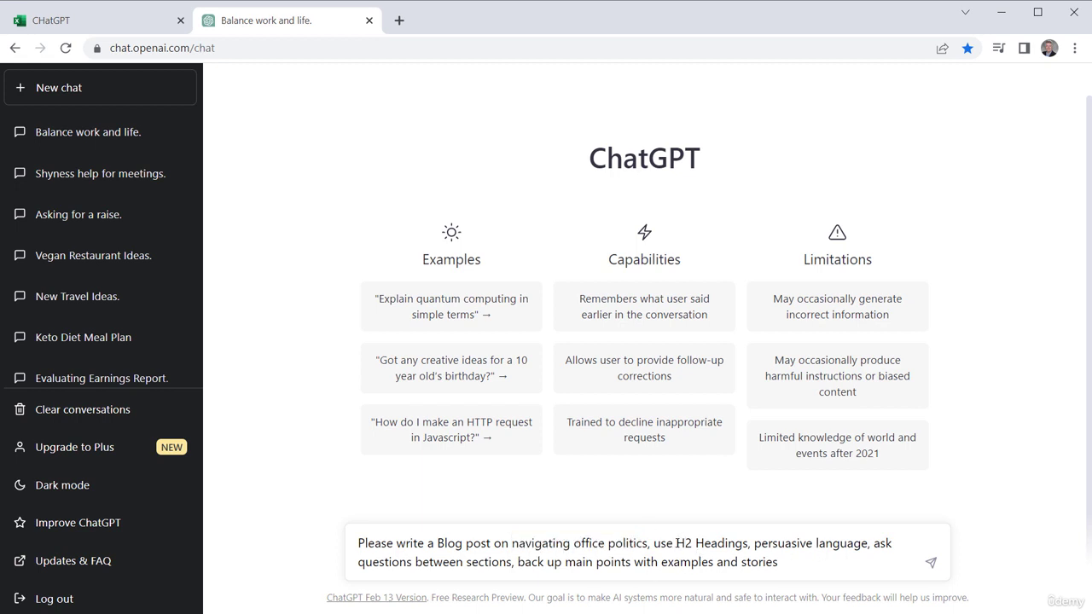
pyautogui.moveTo(677, 544); pyautogui.dragTo(743, 544)
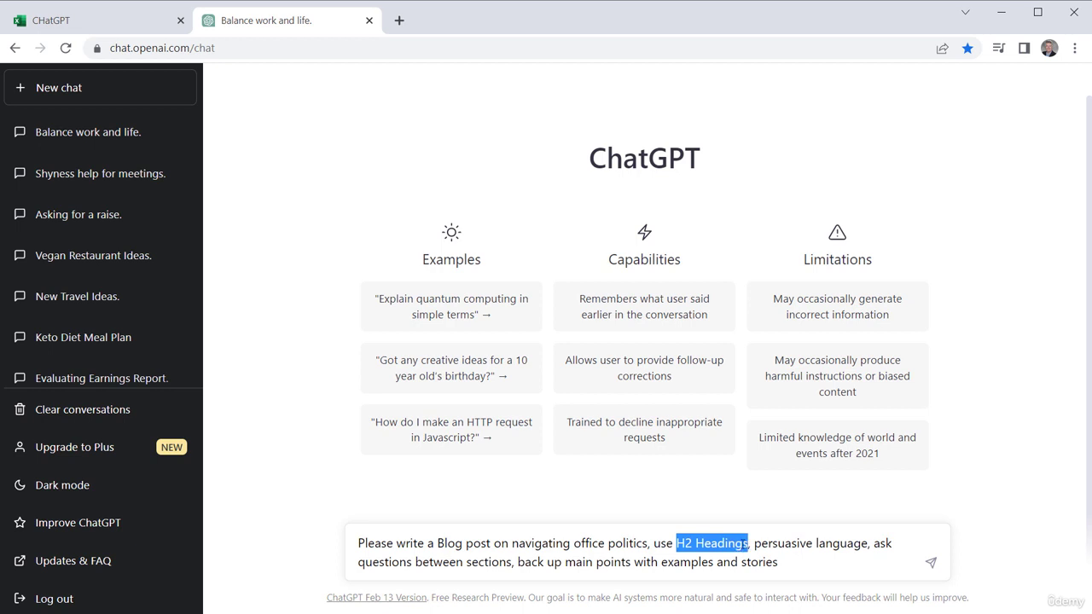
pyautogui.click(725, 544)
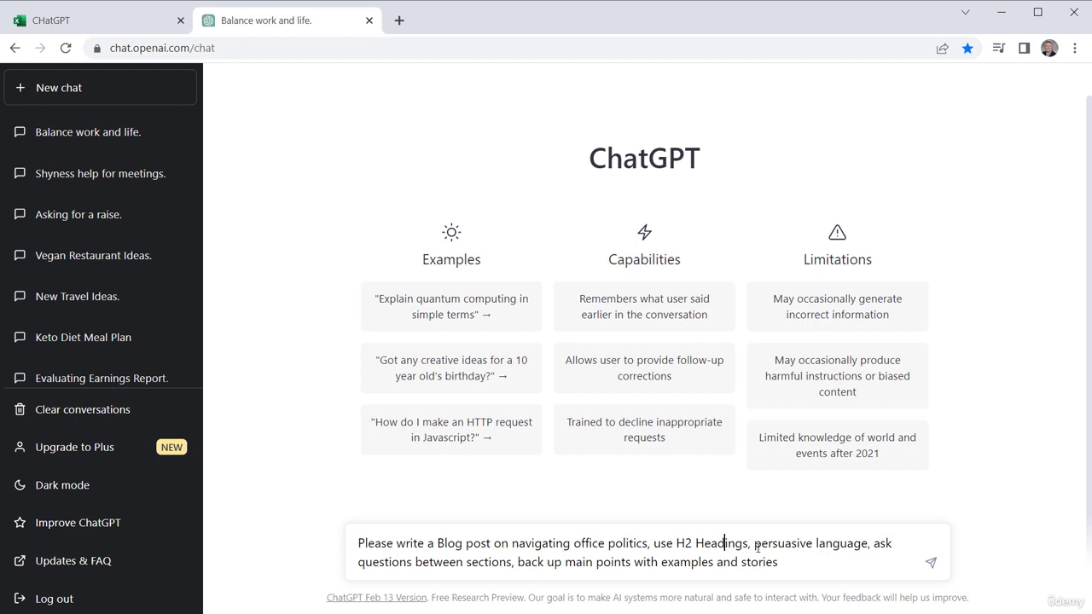
pyautogui.moveTo(755, 545); pyautogui.dragTo(858, 549)
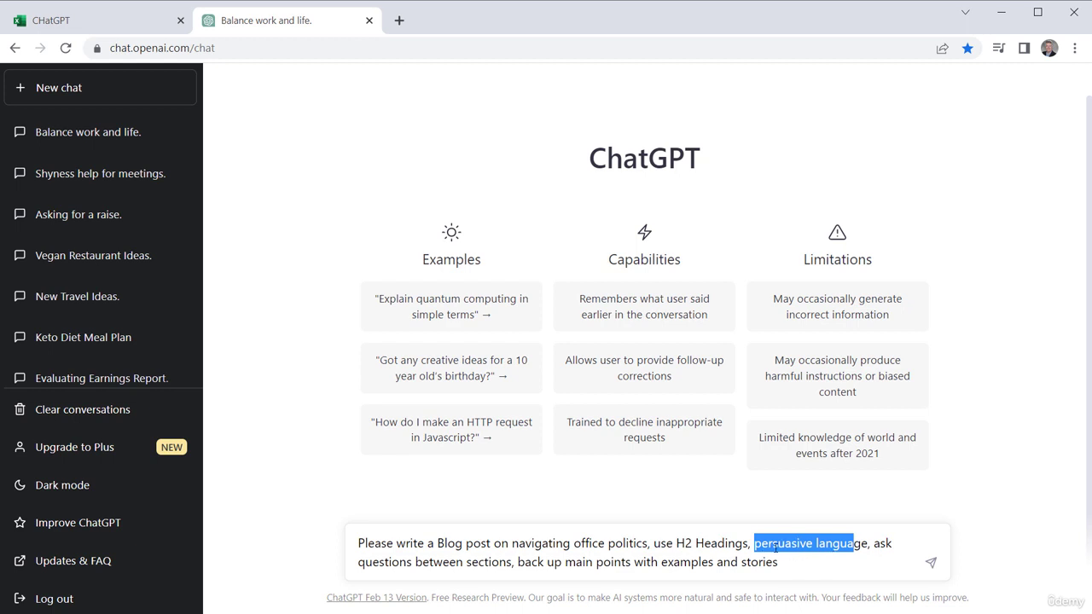
pyautogui.click(806, 556)
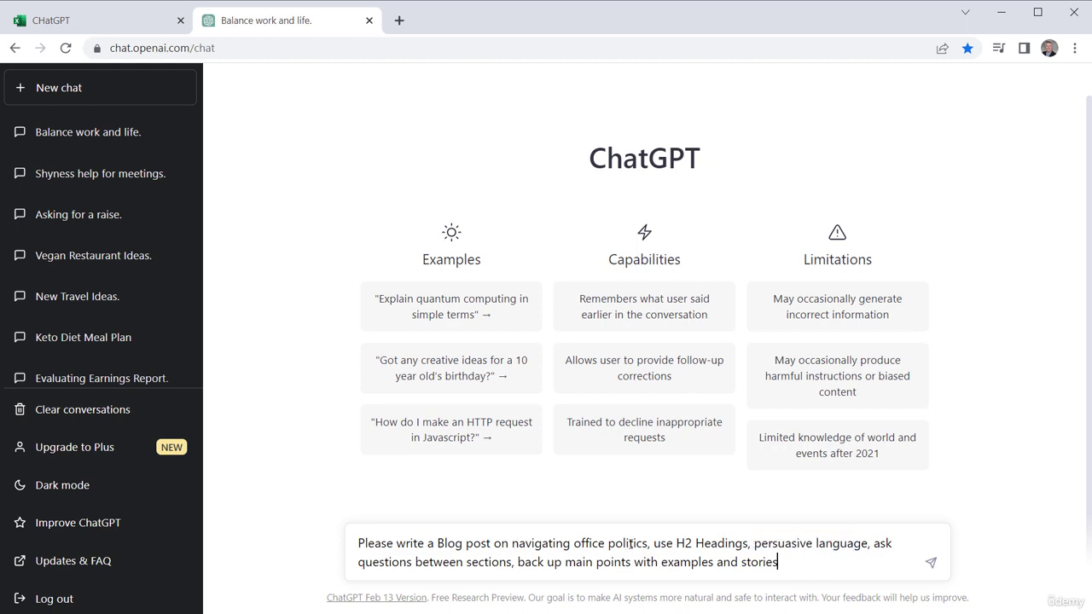
pyautogui.moveTo(762, 544); pyautogui.dragTo(817, 545)
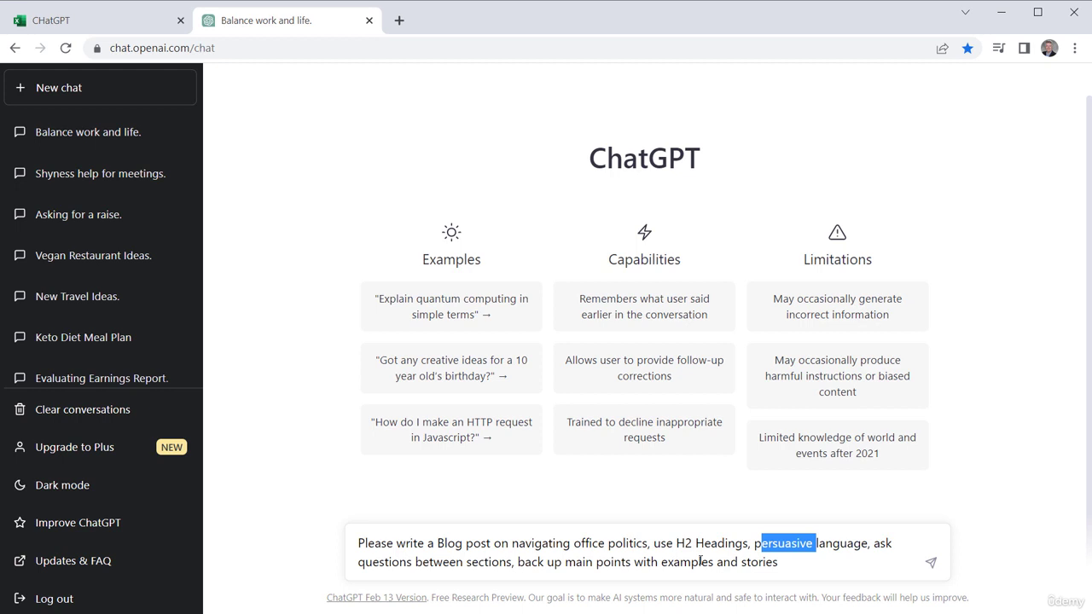
pyautogui.click(796, 566)
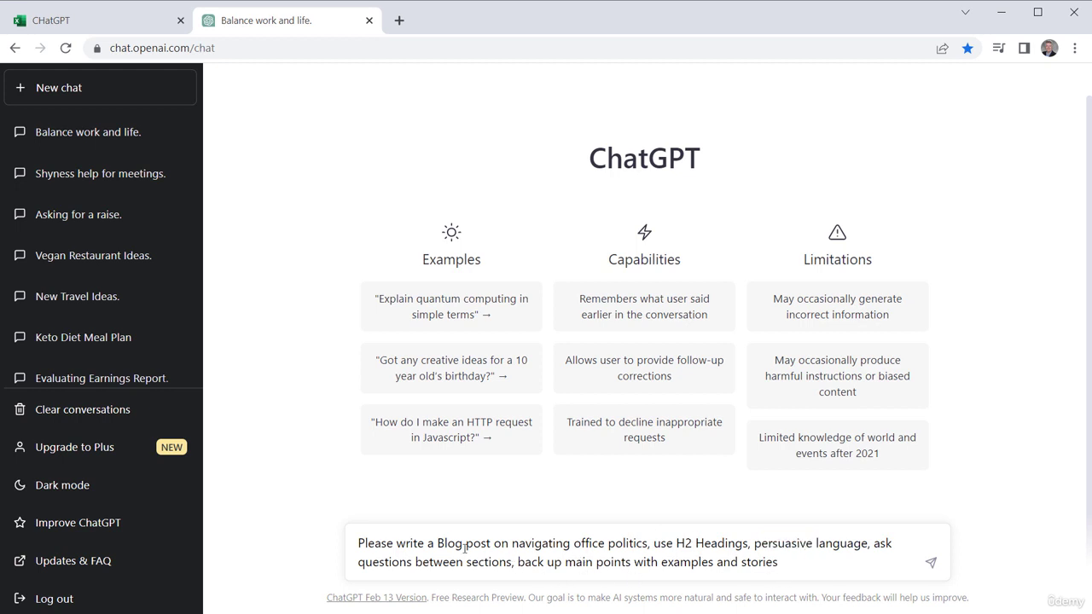
pyautogui.moveTo(442, 562); pyautogui.dragTo(464, 560)
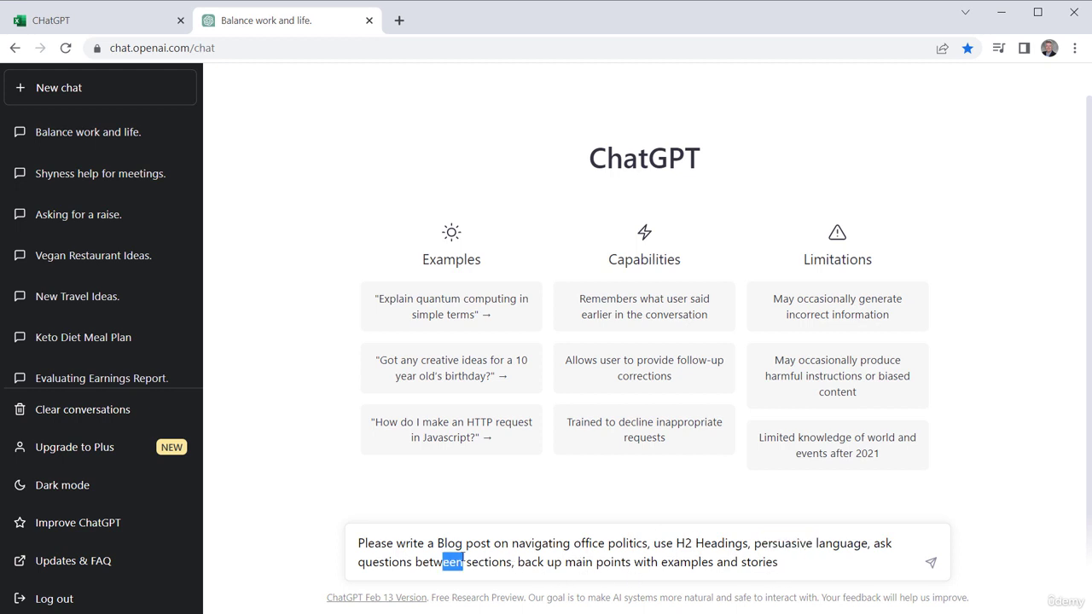
pyautogui.click(420, 561)
# - Send the blog post prompt and highlight the reply's title 'Navigating Office Politics'
pyautogui.click(932, 566)
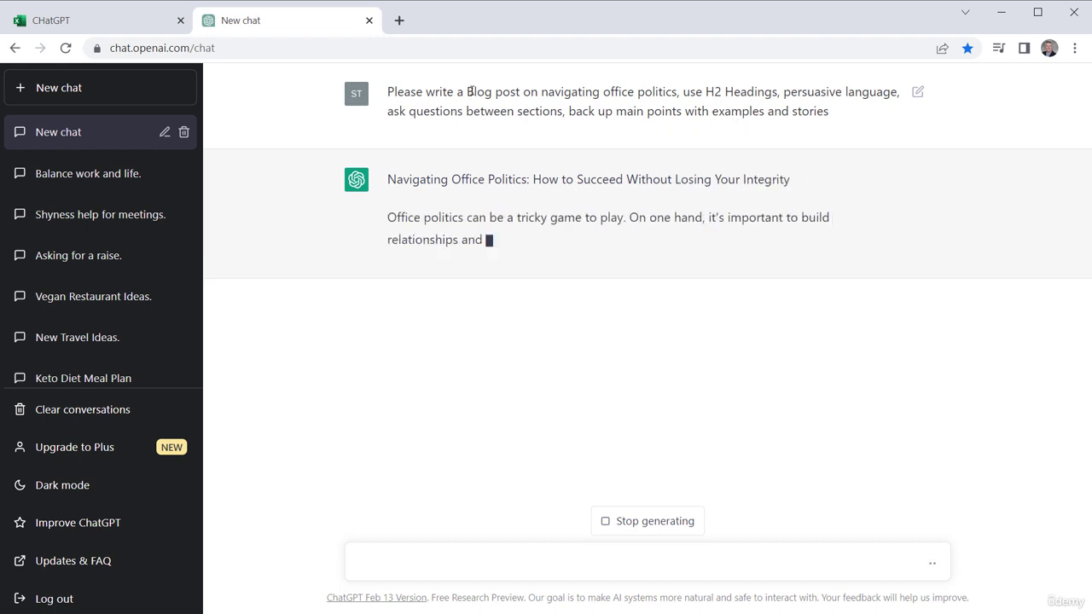
pyautogui.moveTo(477, 92); pyautogui.dragTo(536, 91)
pyautogui.click(552, 112)
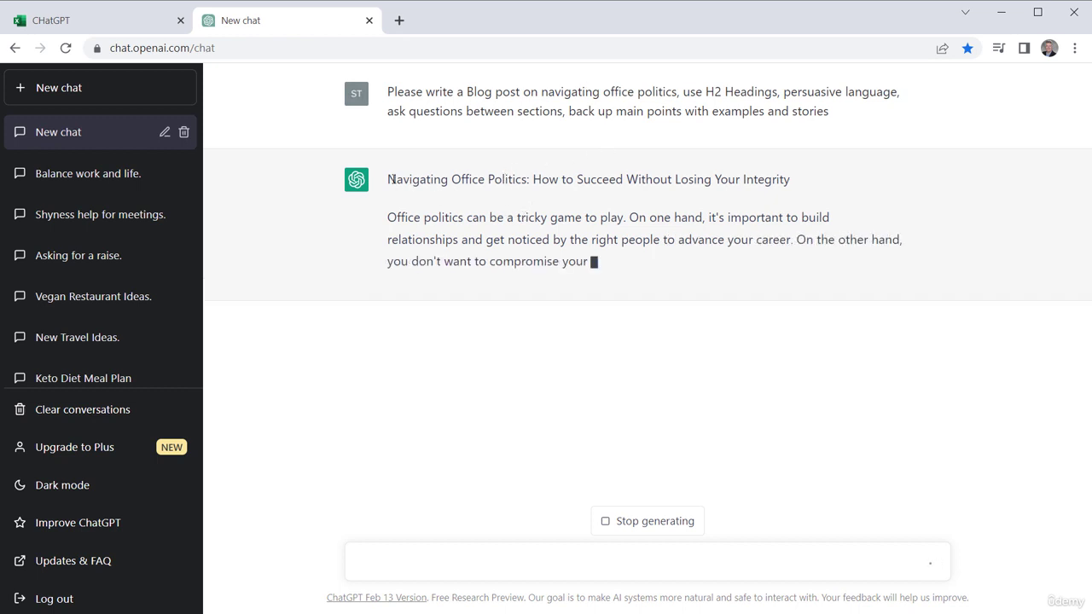
pyautogui.moveTo(395, 179); pyautogui.dragTo(791, 150)
pyautogui.click(792, 145)
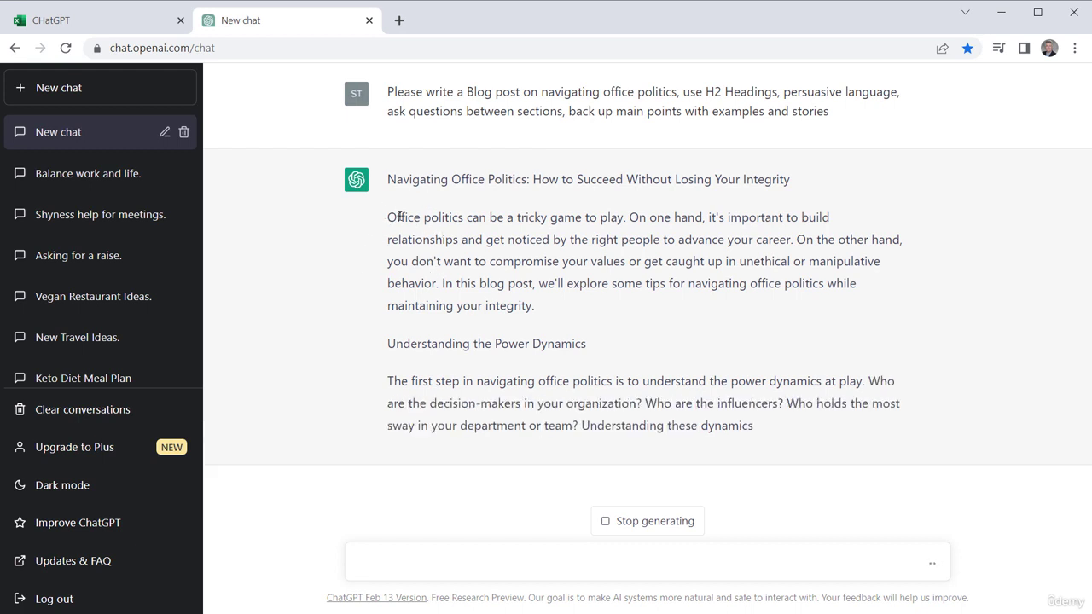
# - Match the reply's opening paragraph and 'Understanding the Power Dynamics' heading against the H2 Headings request
pyautogui.moveTo(397, 218); pyautogui.dragTo(568, 254)
pyautogui.click(597, 257)
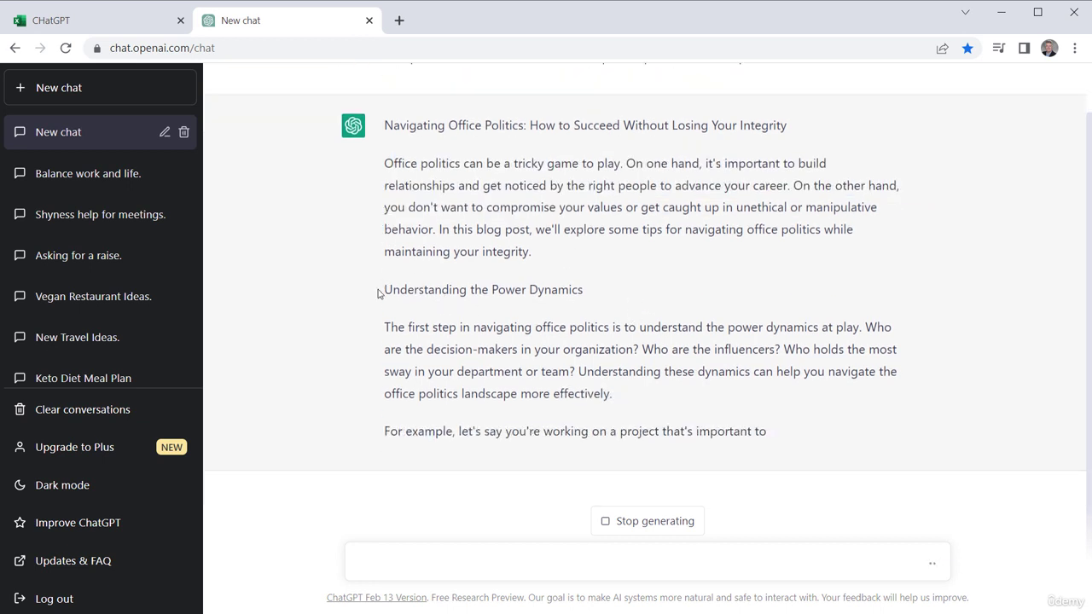
pyautogui.moveTo(386, 290); pyautogui.dragTo(606, 299)
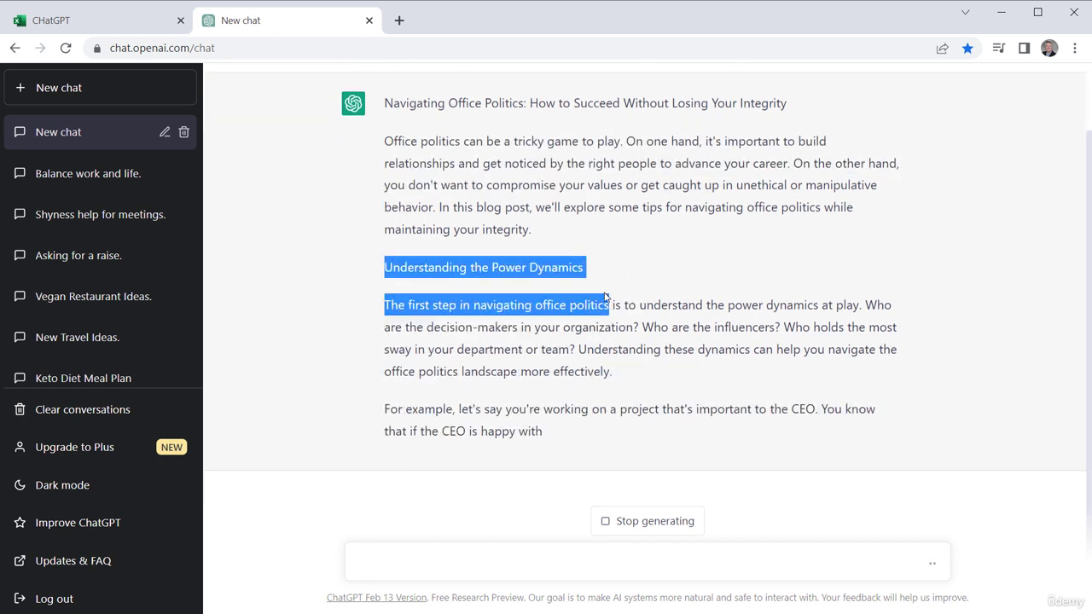
pyautogui.scroll(1, 614, 120)
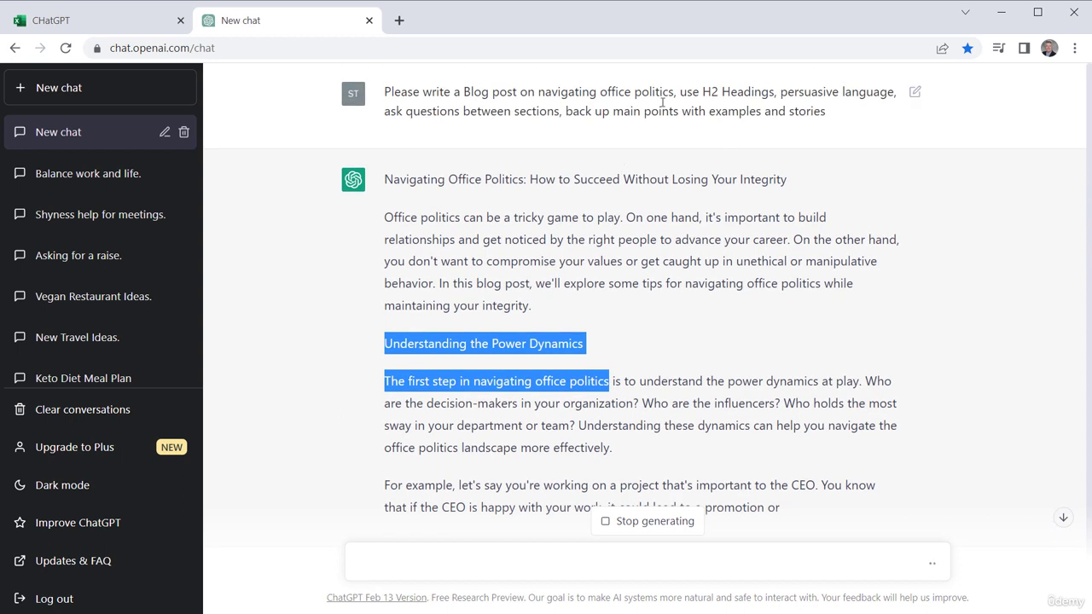
pyautogui.moveTo(705, 91); pyautogui.dragTo(746, 91)
pyautogui.click(398, 324)
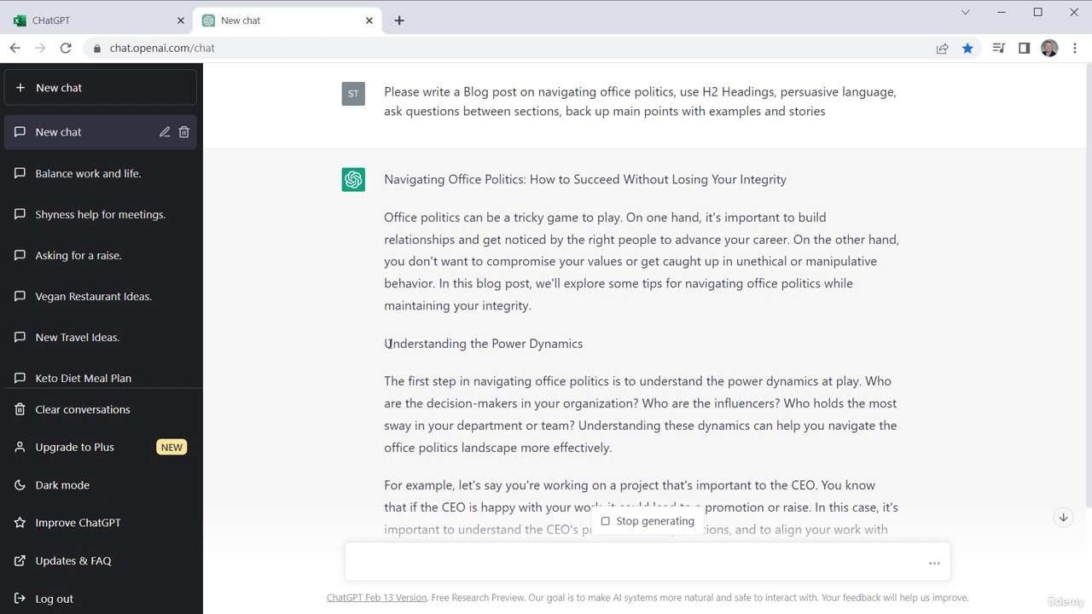
pyautogui.scroll(-2, 388, 347)
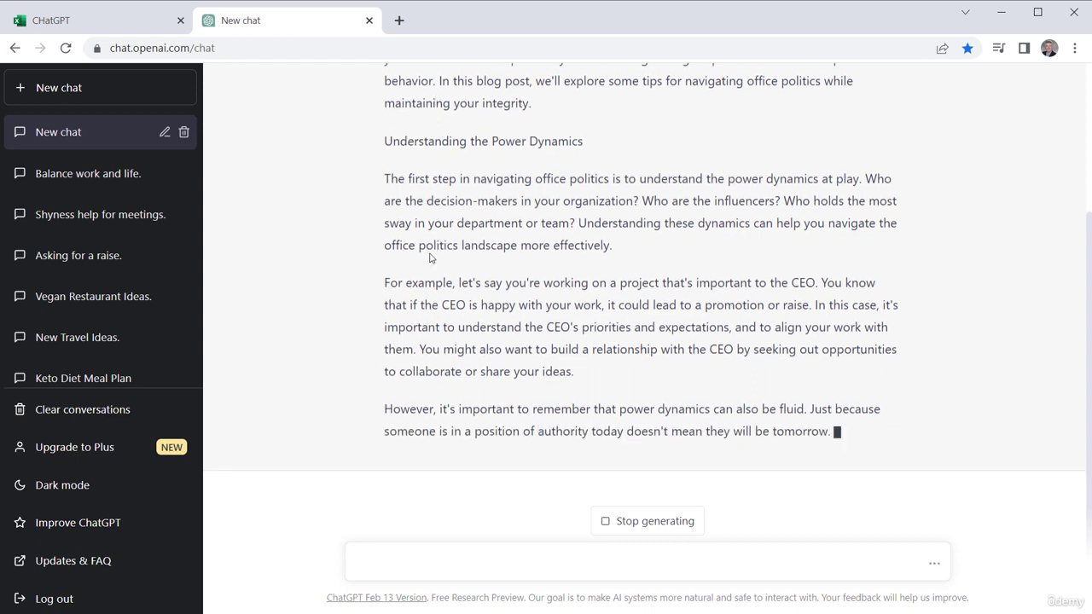
# - Read the streaming power dynamics paragraph, checking it against the prompt's examples request
pyautogui.scroll(2, 385, 249)
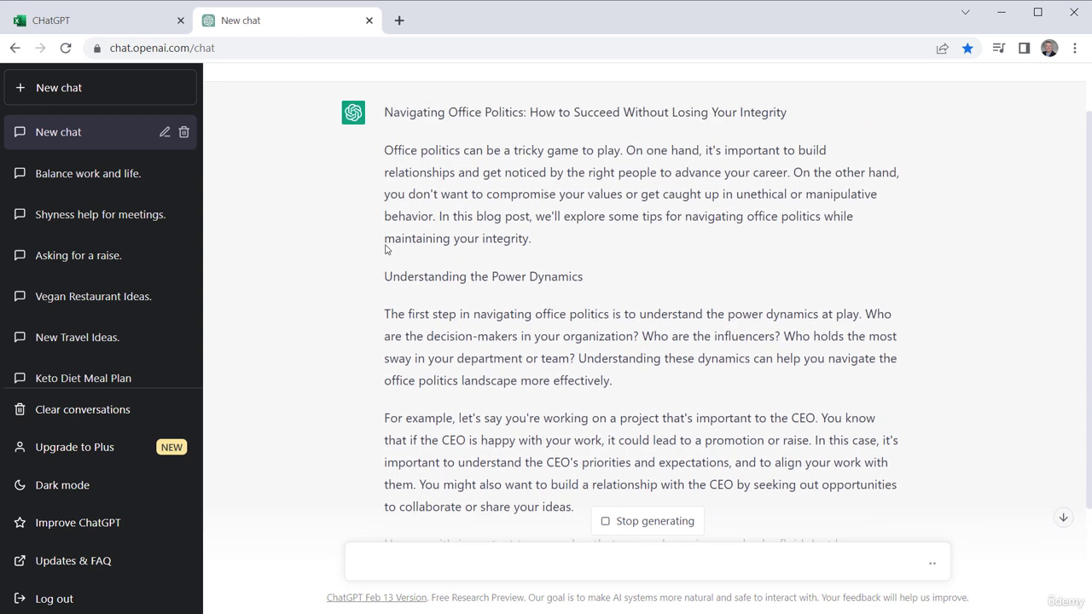
pyautogui.moveTo(408, 279); pyautogui.dragTo(500, 278)
pyautogui.scroll(-2, 372, 298)
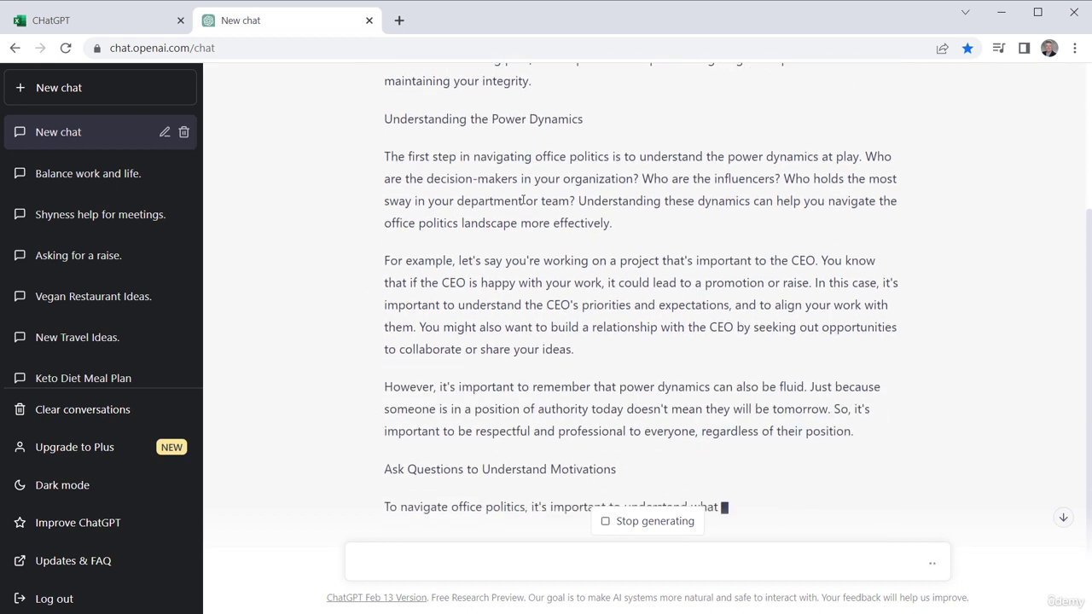
pyautogui.moveTo(489, 178); pyautogui.dragTo(552, 152)
pyautogui.moveTo(460, 119); pyautogui.dragTo(470, 119)
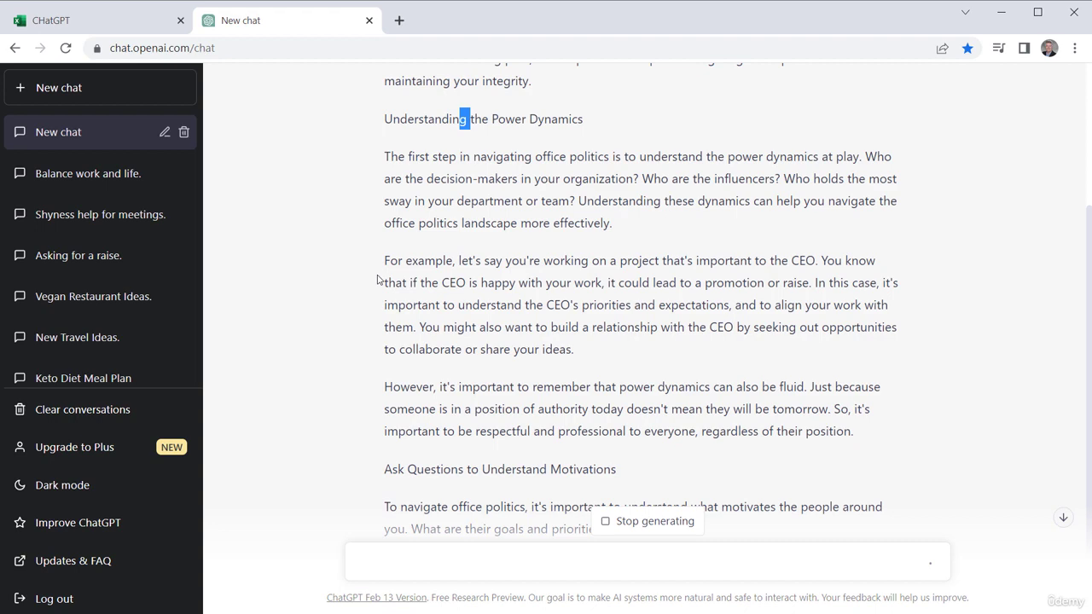
pyautogui.moveTo(390, 260); pyautogui.dragTo(459, 260)
pyautogui.scroll(3, 665, 207)
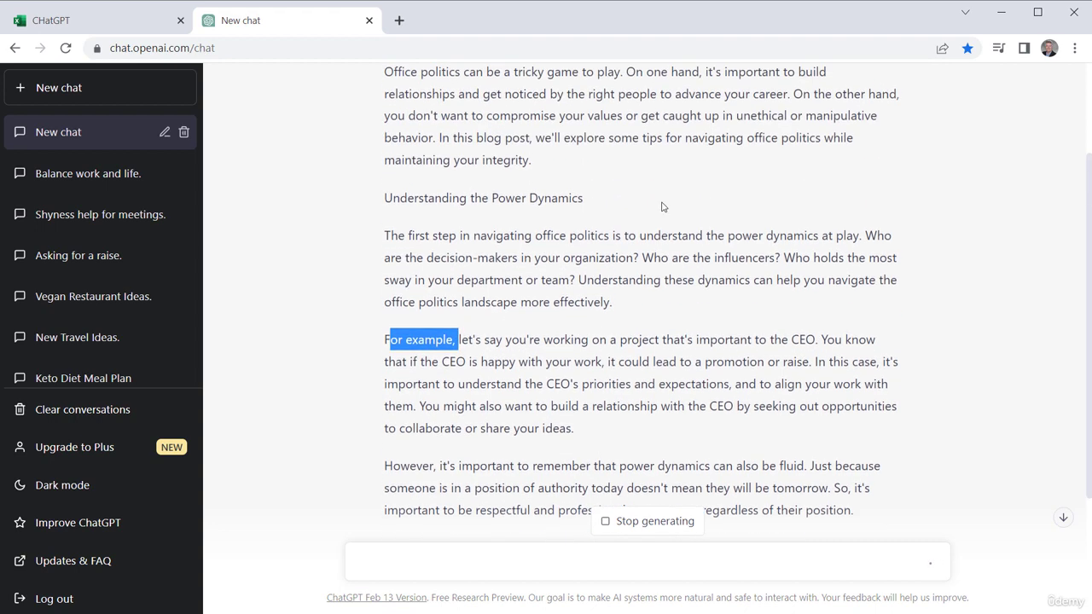
pyautogui.moveTo(593, 111); pyautogui.dragTo(758, 111)
pyautogui.click(692, 243)
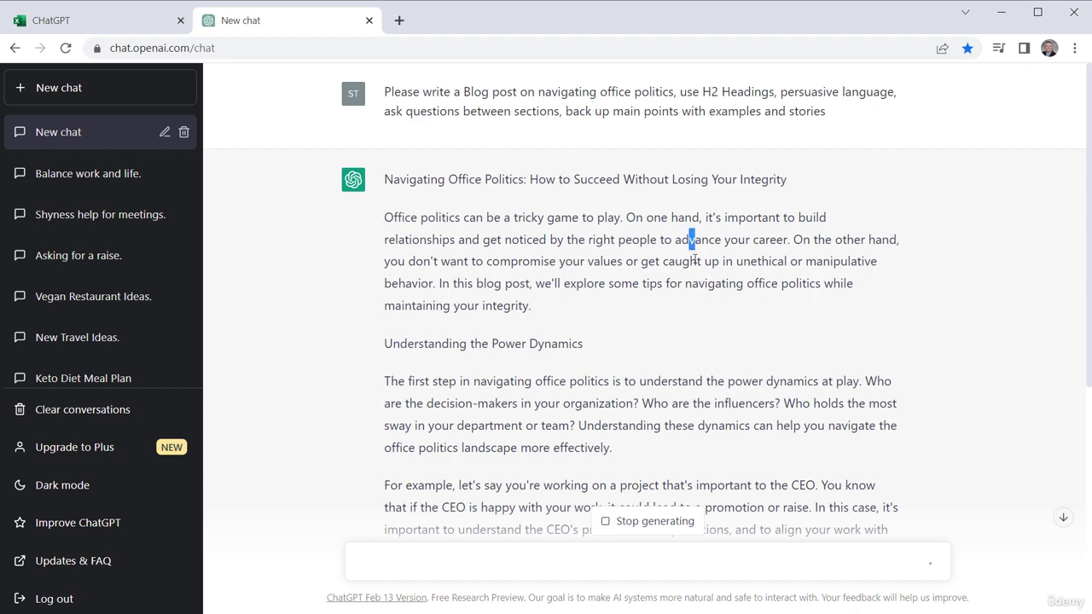
pyautogui.scroll(-1, 692, 243)
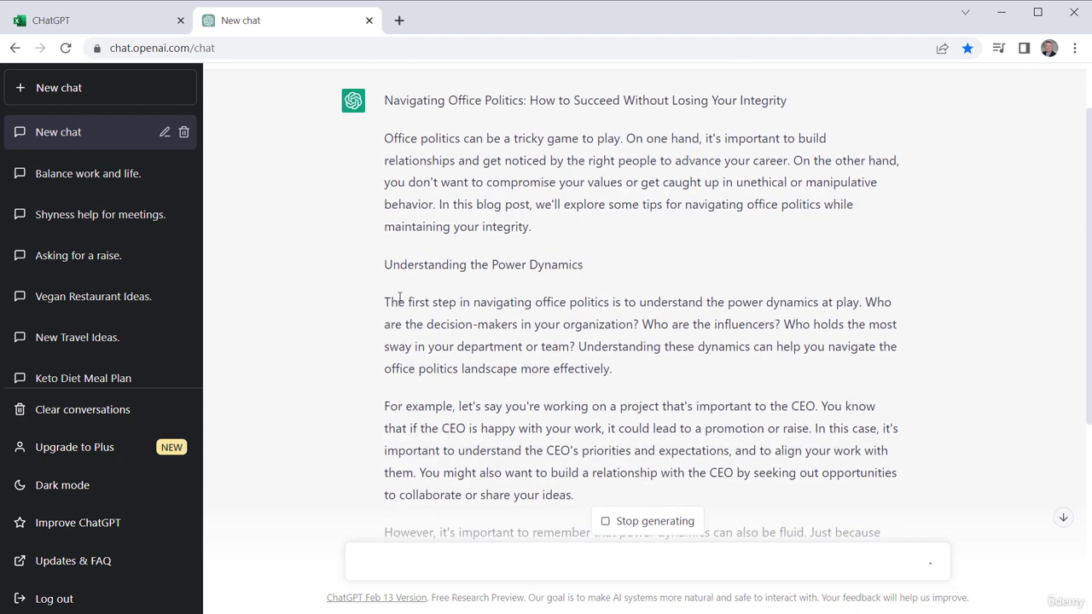
pyautogui.scroll(-5, 452, 400)
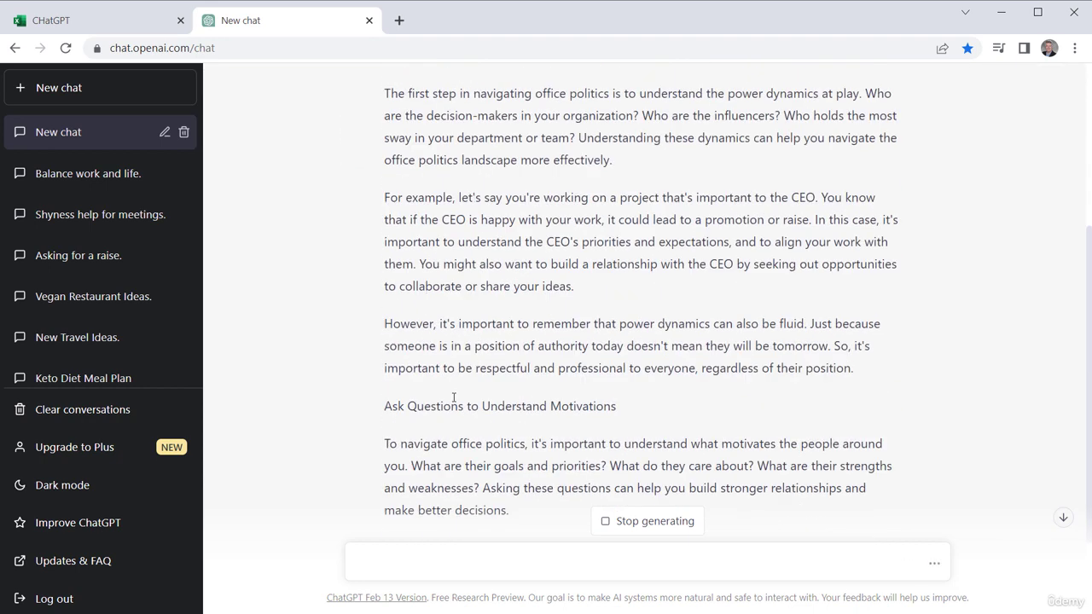
# - Highlight the 'power dynamics are fluid' point and motivations phrases like 'one-up you' and 'defensive'
pyautogui.moveTo(412, 179); pyautogui.dragTo(586, 175)
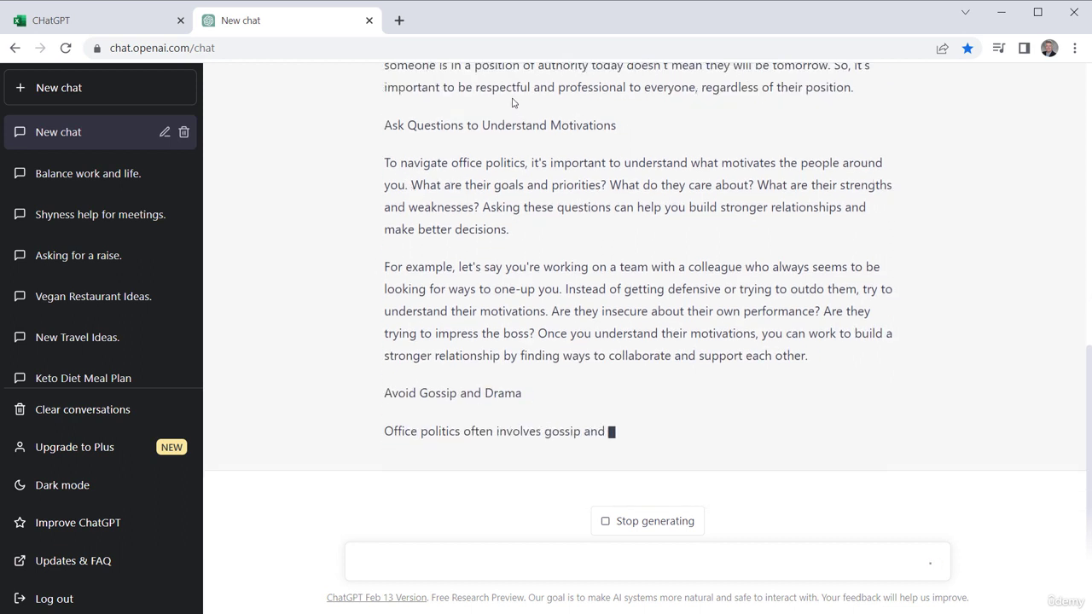
pyautogui.moveTo(420, 168); pyautogui.dragTo(559, 183)
pyautogui.click(603, 171)
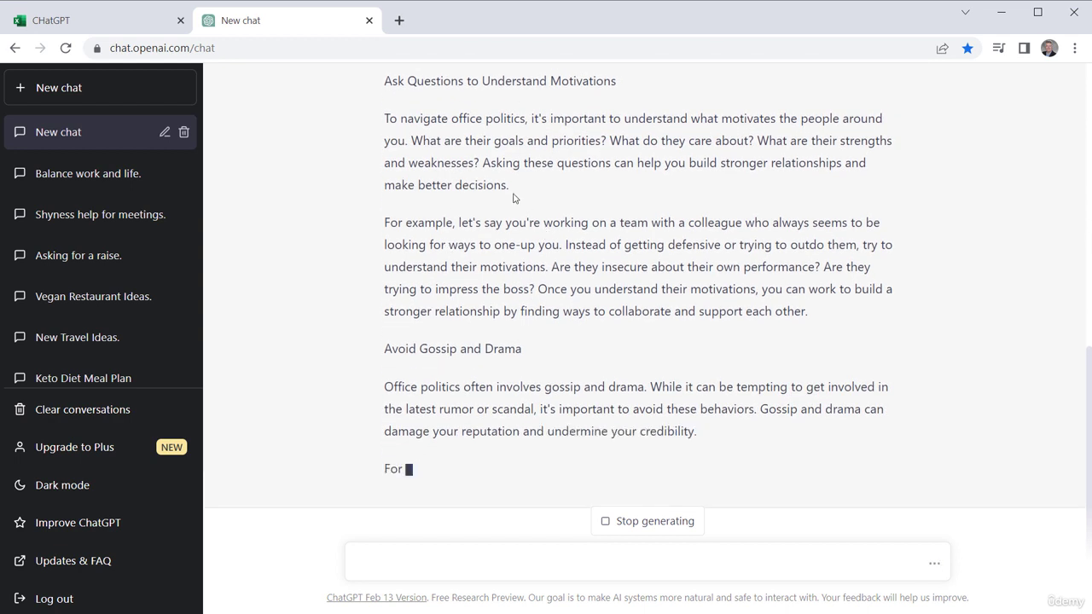
pyautogui.scroll(1, 462, 134)
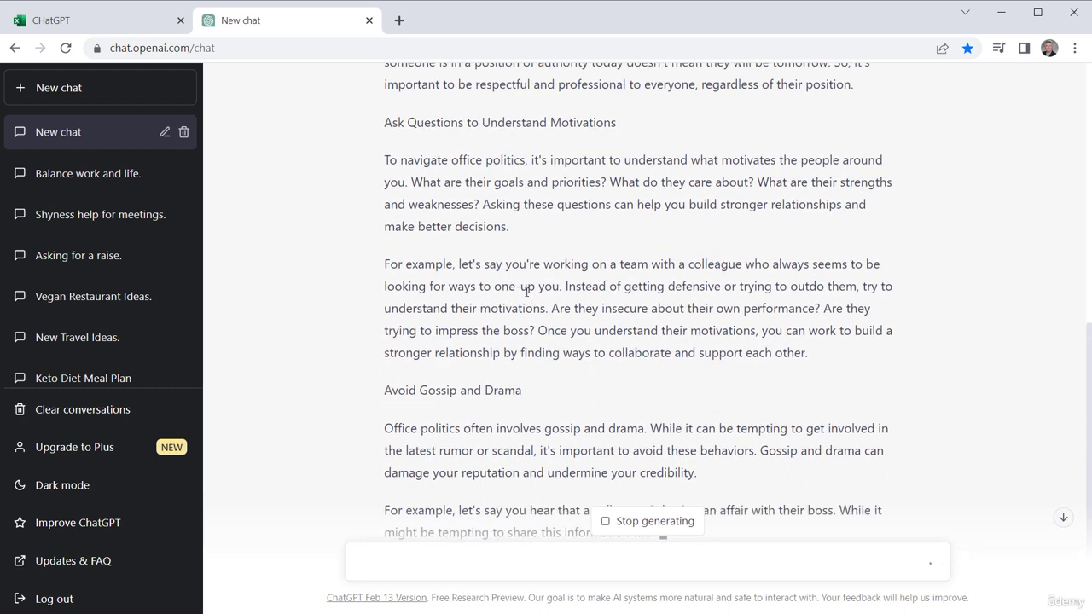
pyautogui.moveTo(492, 288); pyautogui.dragTo(560, 287)
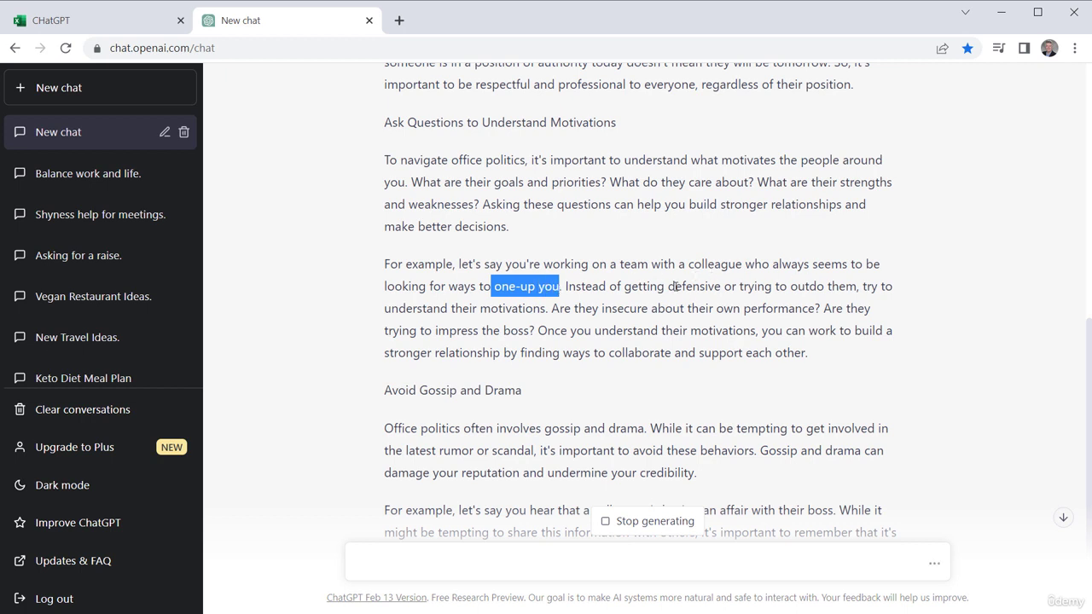
pyautogui.moveTo(676, 287); pyautogui.dragTo(709, 290)
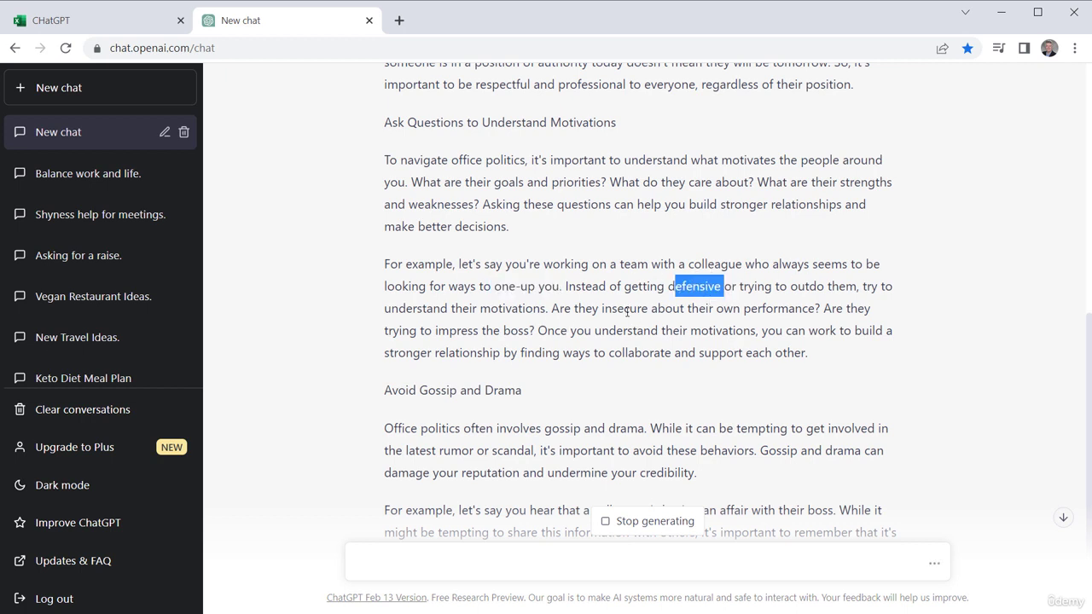
pyautogui.moveTo(624, 311); pyautogui.dragTo(658, 310)
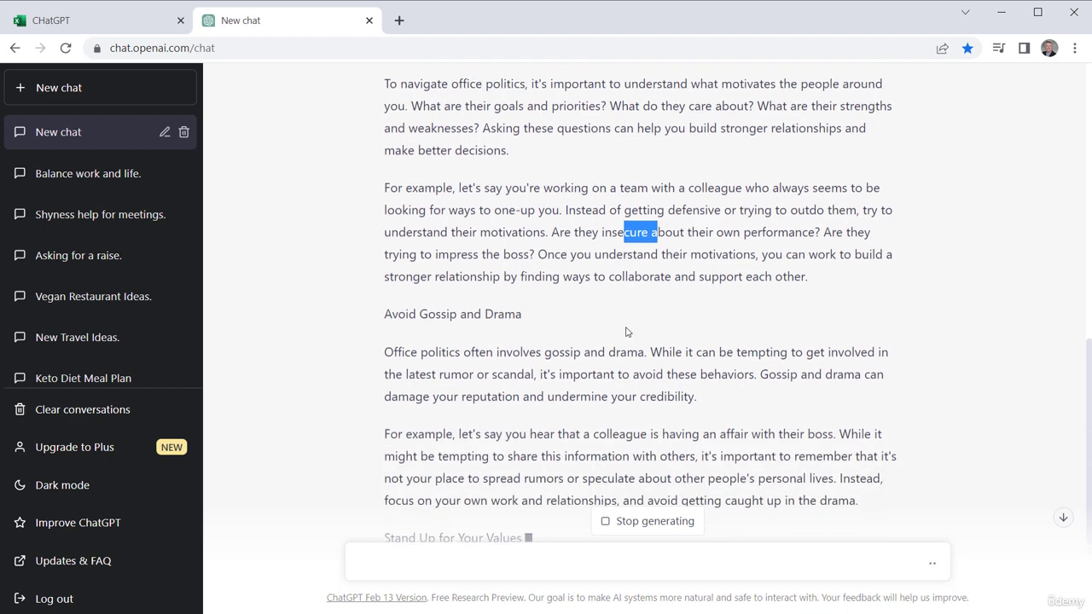
# - Highlight 'boss', 'collaborate' and the values paragraph's opening as Stand Up for Your Values streams
pyautogui.moveTo(504, 251); pyautogui.dragTo(535, 252)
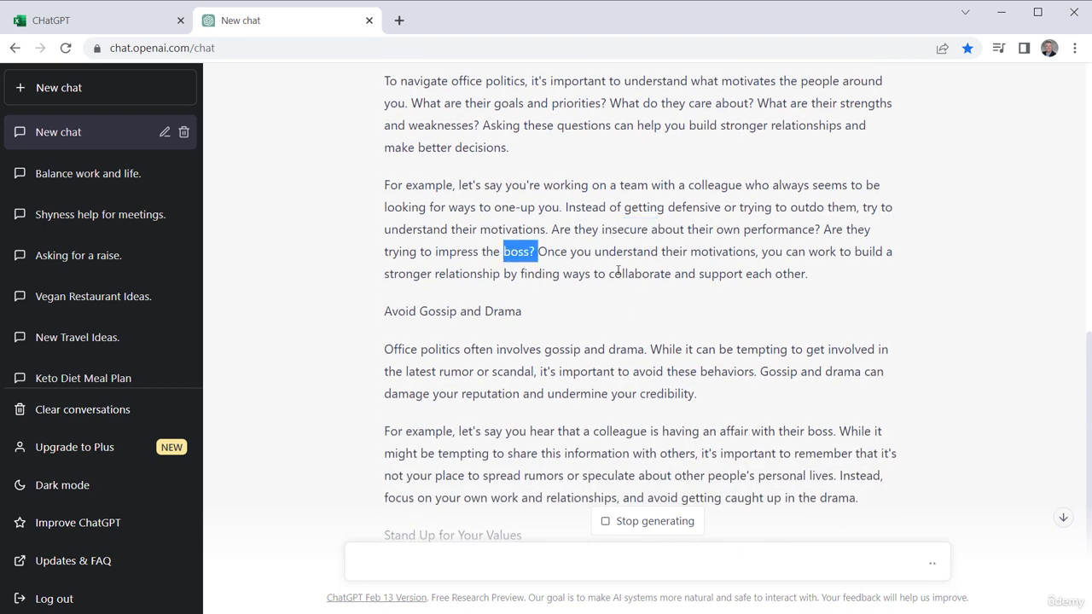
pyautogui.moveTo(615, 274); pyautogui.dragTo(623, 274)
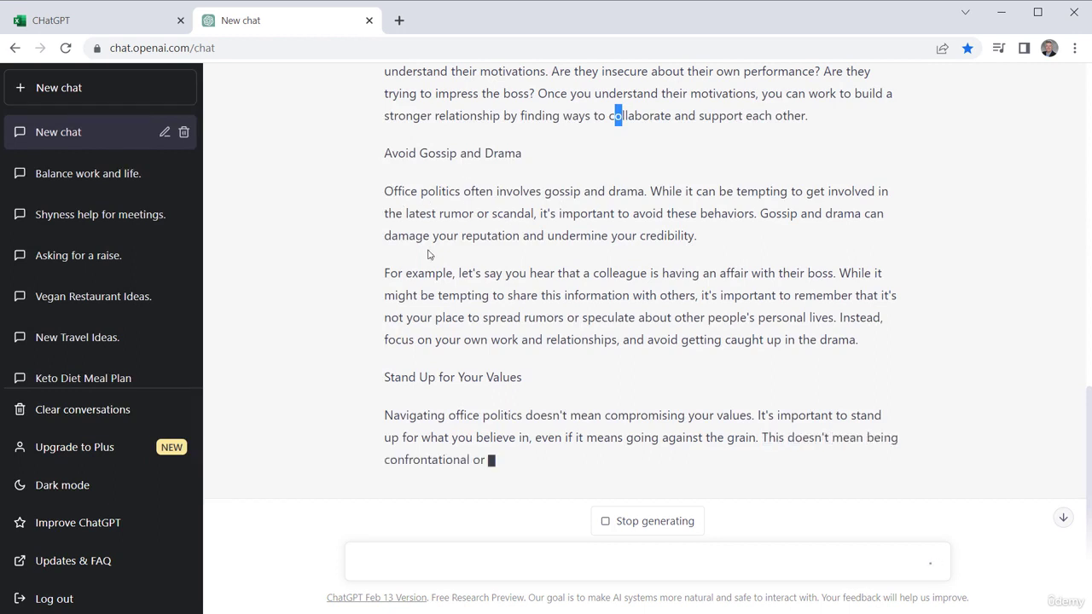
pyautogui.moveTo(397, 273); pyautogui.dragTo(470, 273)
pyautogui.click(422, 395)
pyautogui.moveTo(418, 377); pyautogui.dragTo(351, 440)
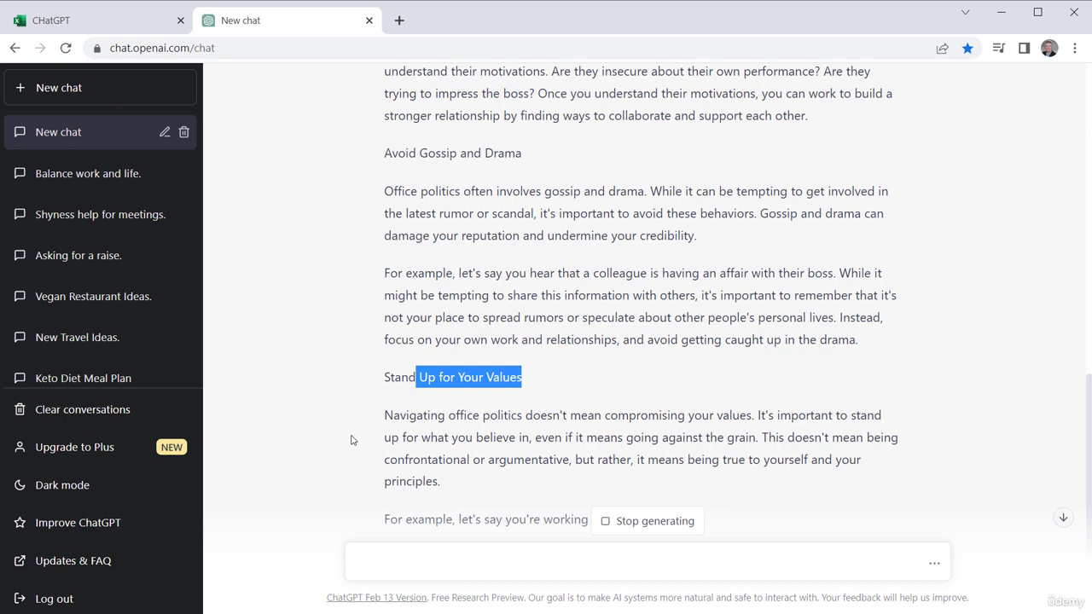
pyautogui.moveTo(400, 328); pyautogui.dragTo(490, 326)
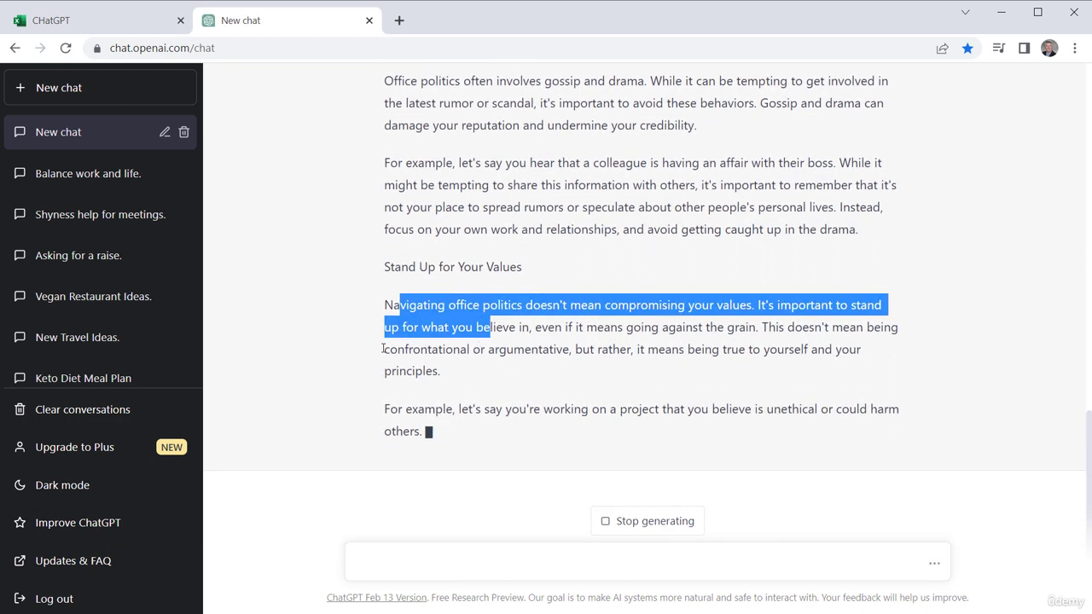
pyautogui.moveTo(384, 409); pyautogui.dragTo(465, 409)
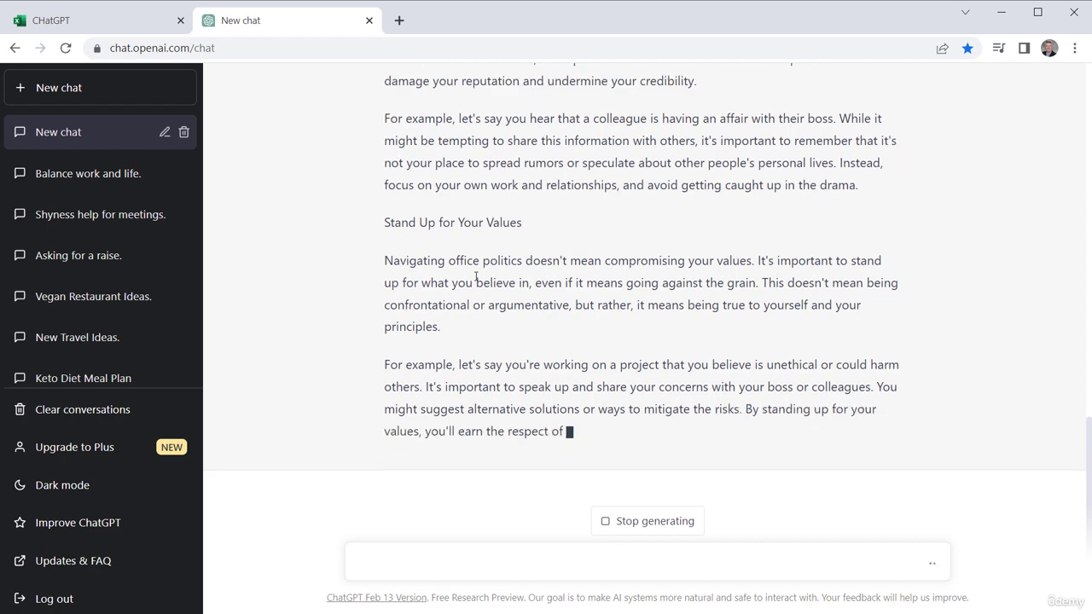
pyautogui.scroll(5, 487, 336)
# - Scroll from the post's title down to the Conclusion, highlighting the title and a 'For example' line
pyautogui.scroll(5, 487, 336)
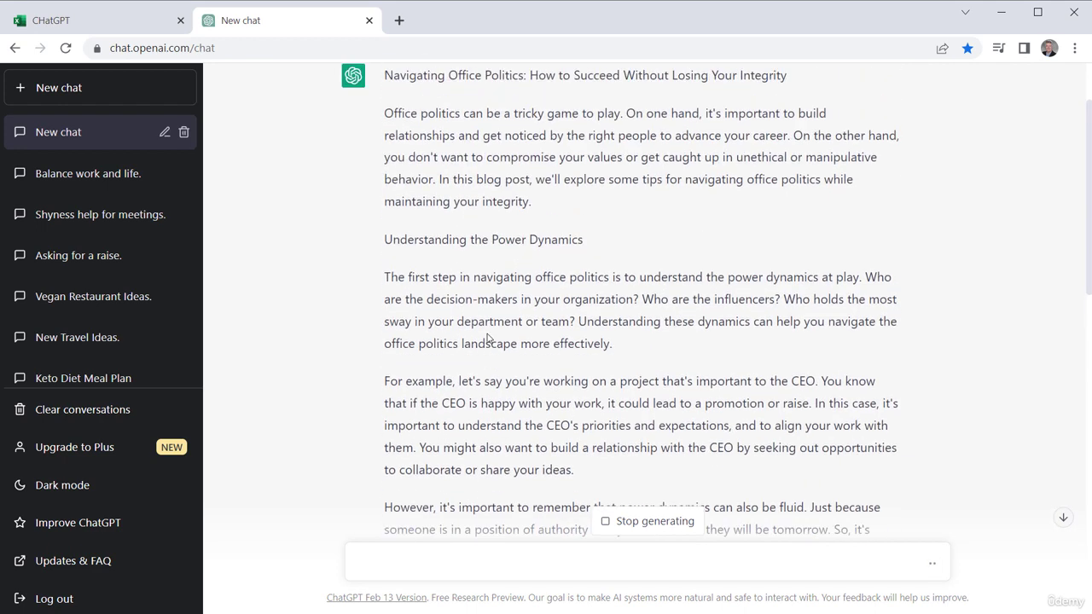
pyautogui.moveTo(469, 173); pyautogui.dragTo(607, 173)
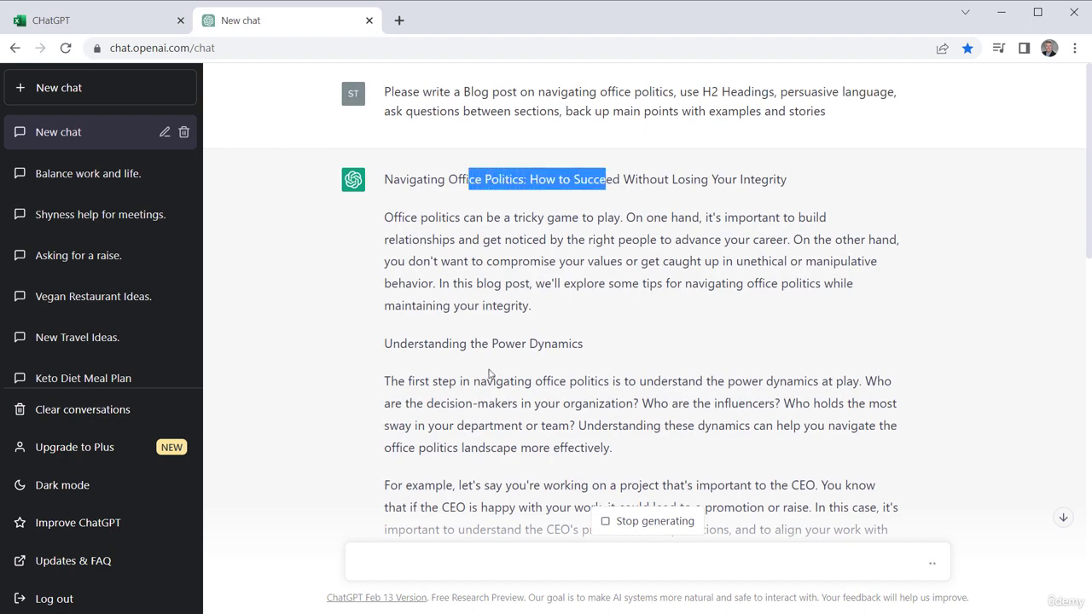
pyautogui.scroll(-10, 491, 375)
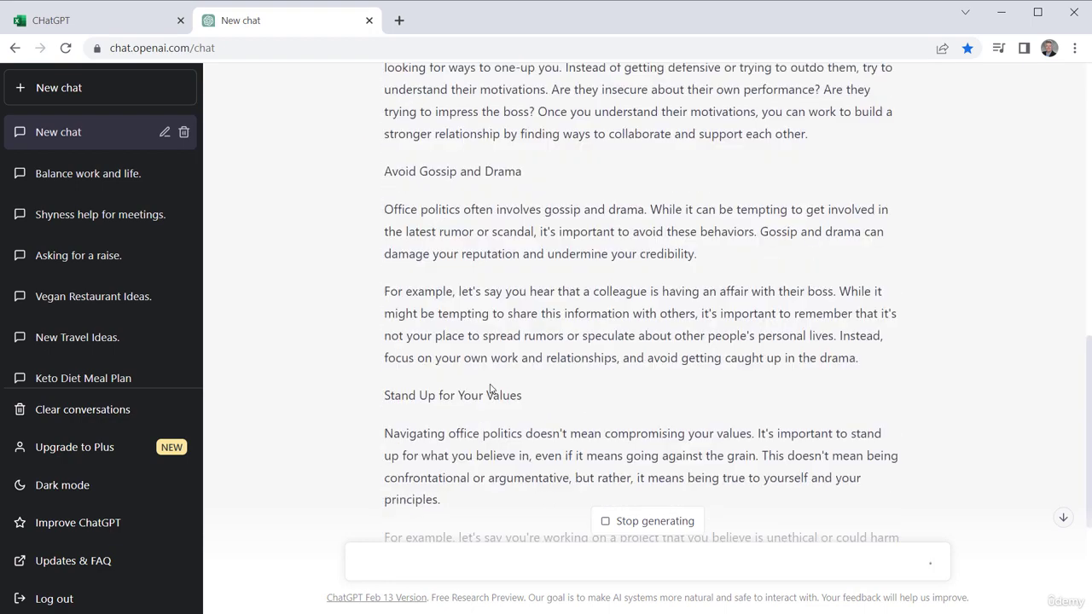
pyautogui.scroll(-4, 490, 390)
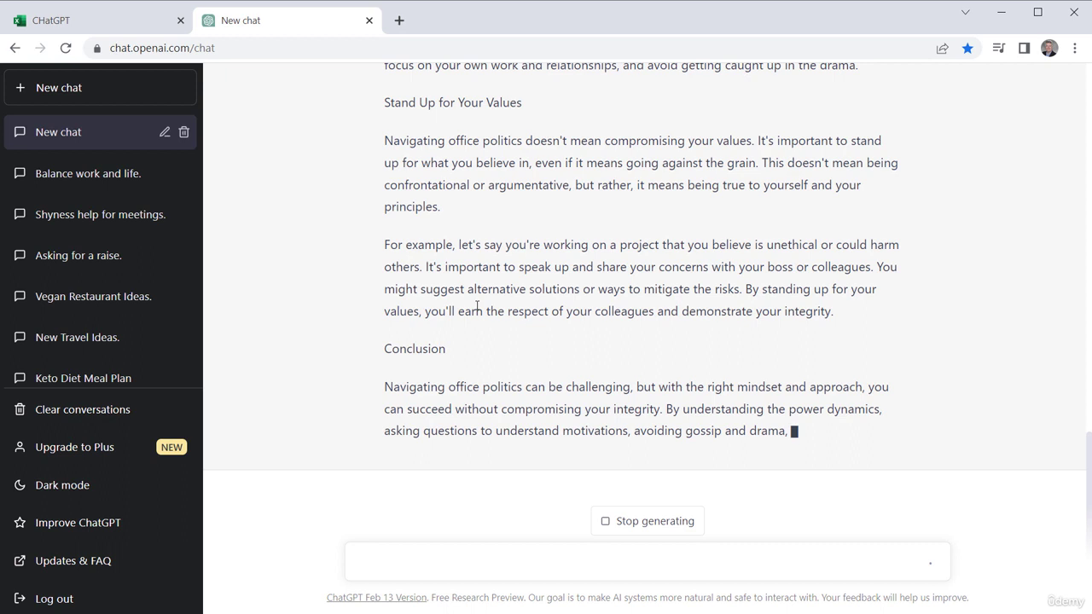
pyautogui.moveTo(383, 327); pyautogui.dragTo(452, 330)
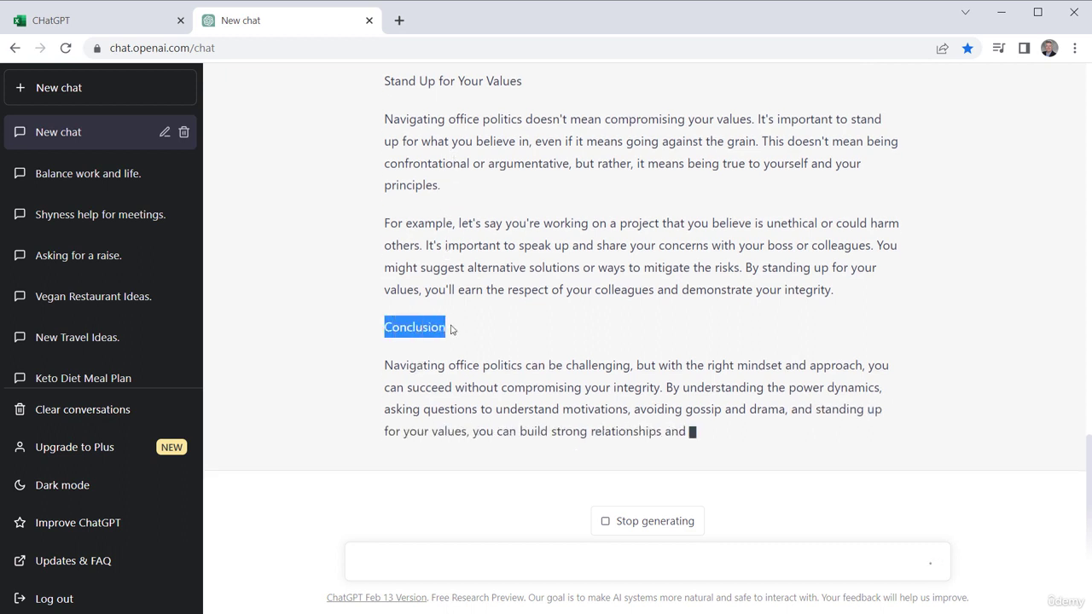
pyautogui.click(453, 330)
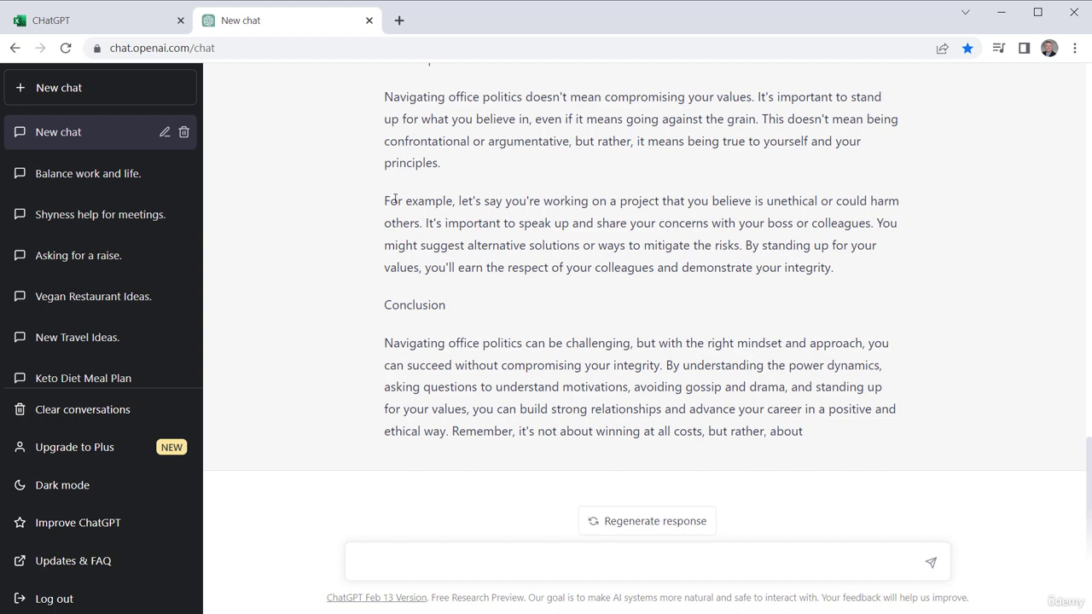
pyautogui.moveTo(418, 201); pyautogui.dragTo(468, 201)
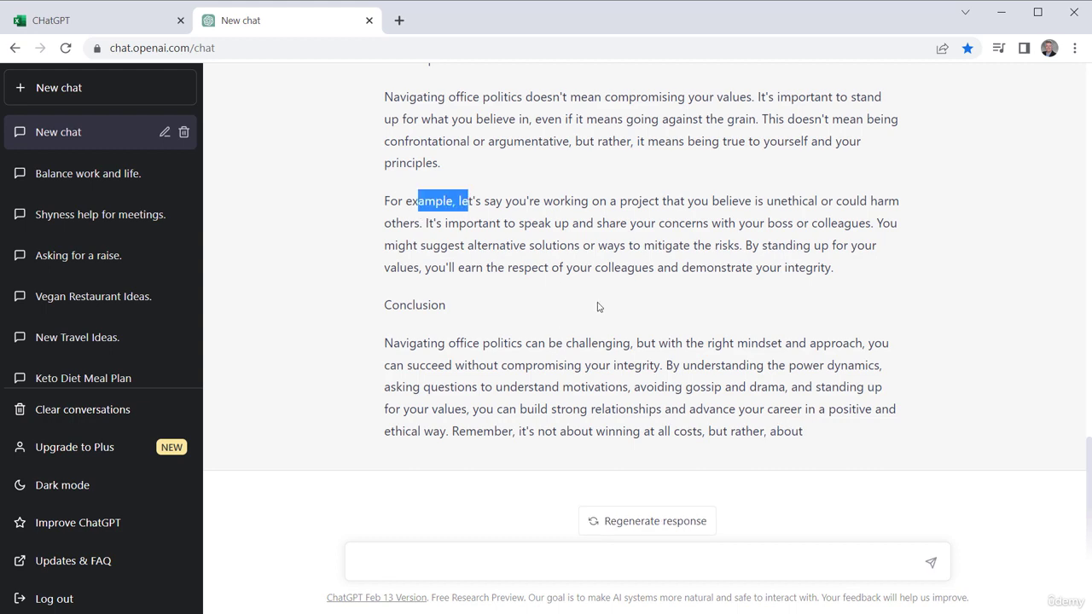
pyautogui.click(480, 239)
# - Highlight passages in the gossip and unethical-project examples, then review the finished post
pyautogui.scroll(4, 483, 281)
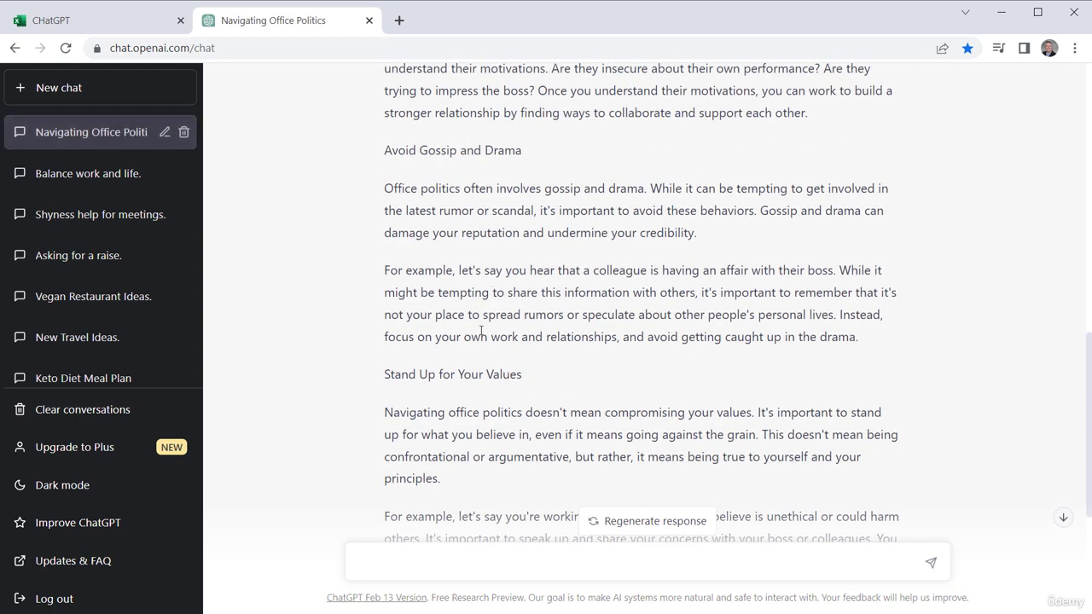
pyautogui.moveTo(406, 270); pyautogui.dragTo(469, 270)
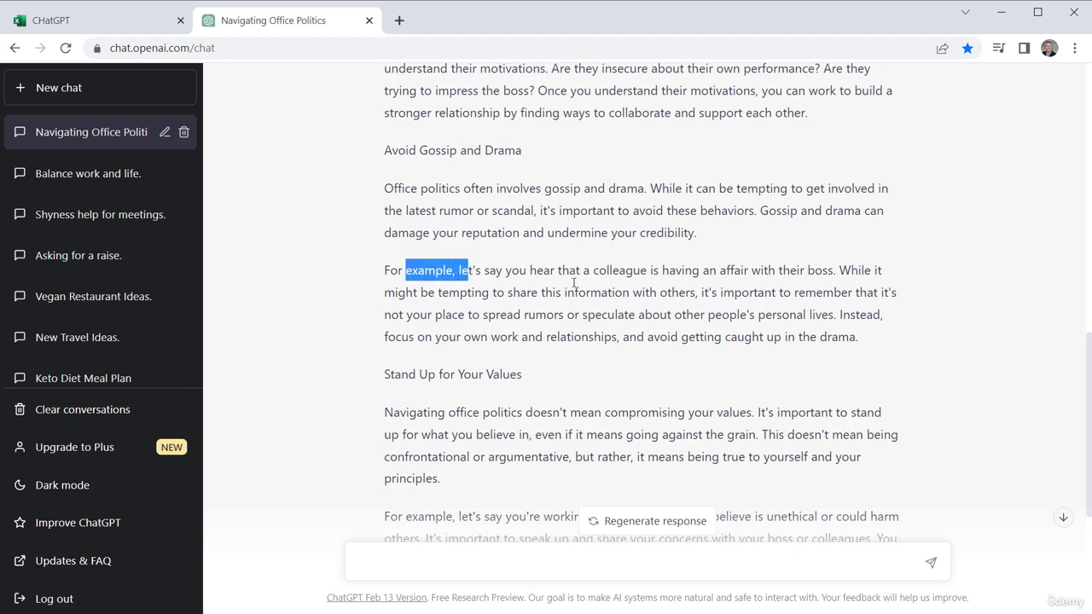
pyautogui.click(574, 284)
pyautogui.scroll(-3, 577, 256)
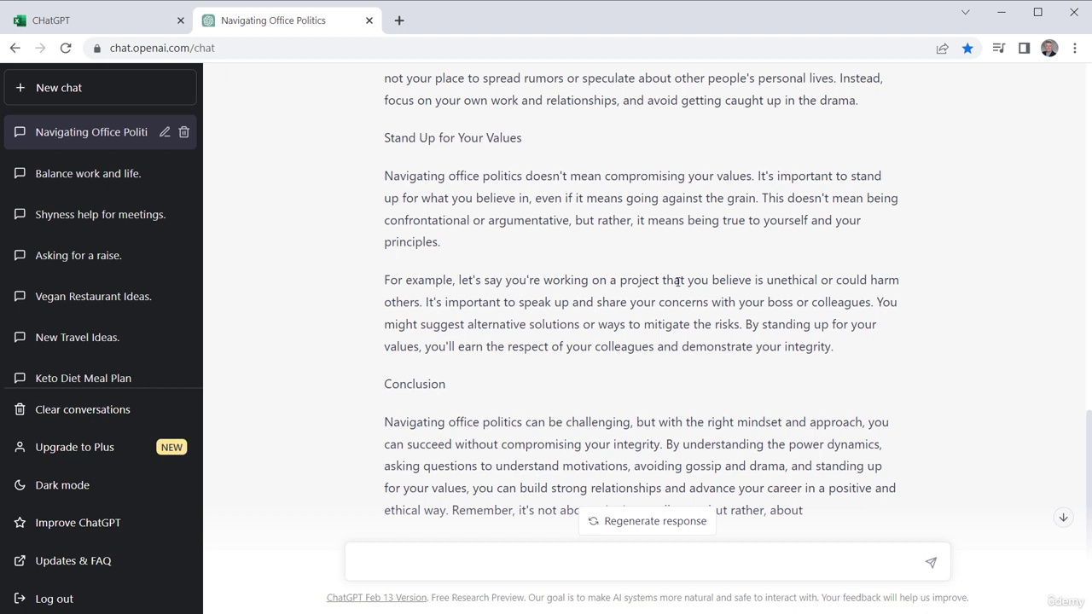
pyautogui.moveTo(674, 282)
pyautogui.mouseDown()
pyautogui.moveTo(810, 285)
pyautogui.moveTo(662, 284)
pyautogui.mouseUp()
pyautogui.click(430, 304)
pyautogui.scroll(9, 441, 281)
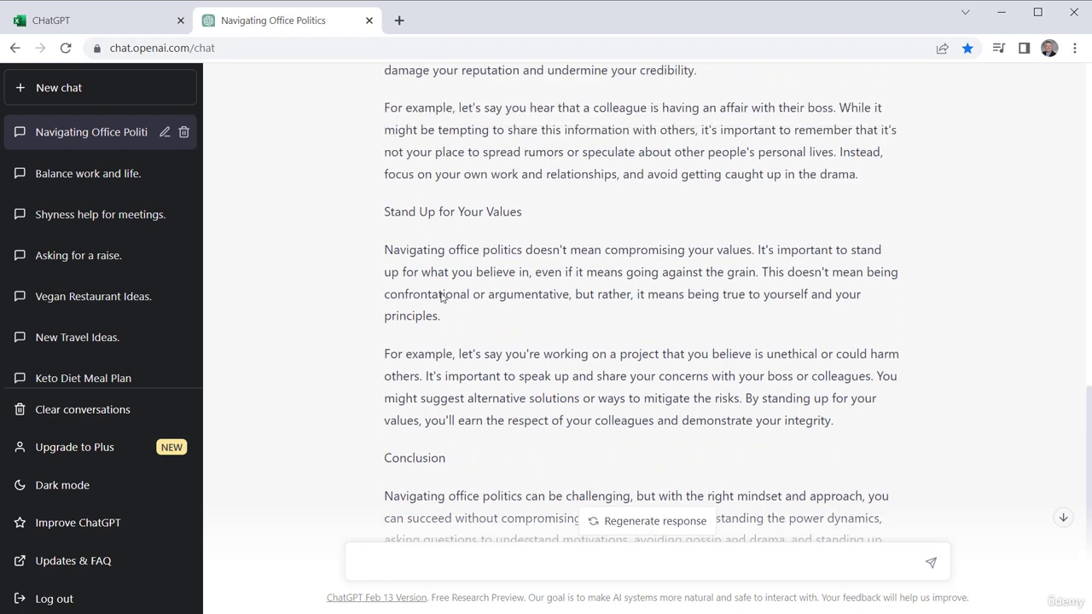
pyautogui.scroll(5, 451, 199)
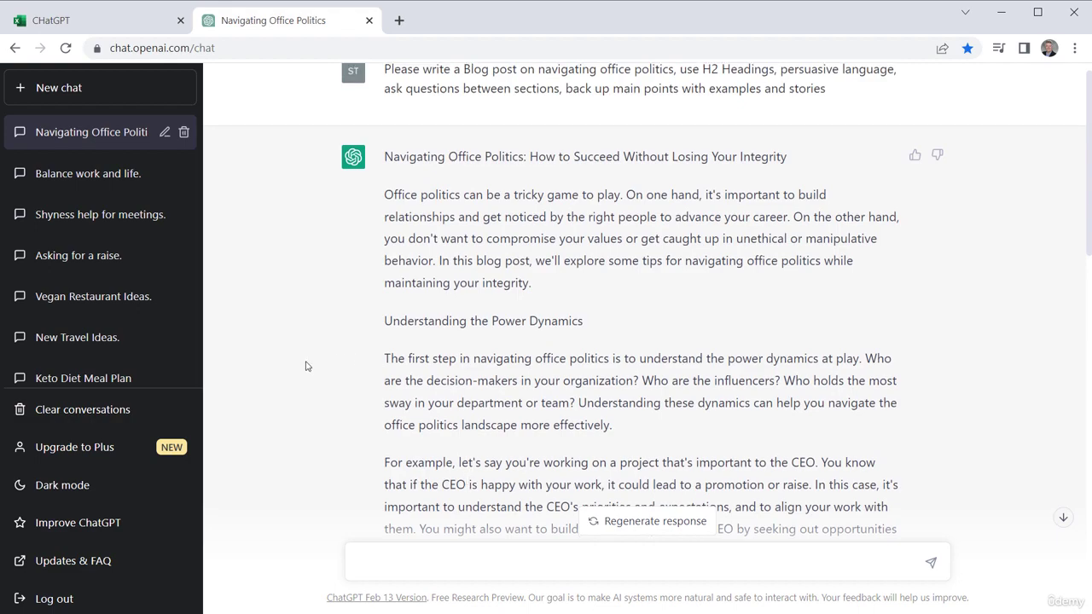
pyautogui.scroll(-8, 303, 367)
pyautogui.scroll(-4, 463, 288)
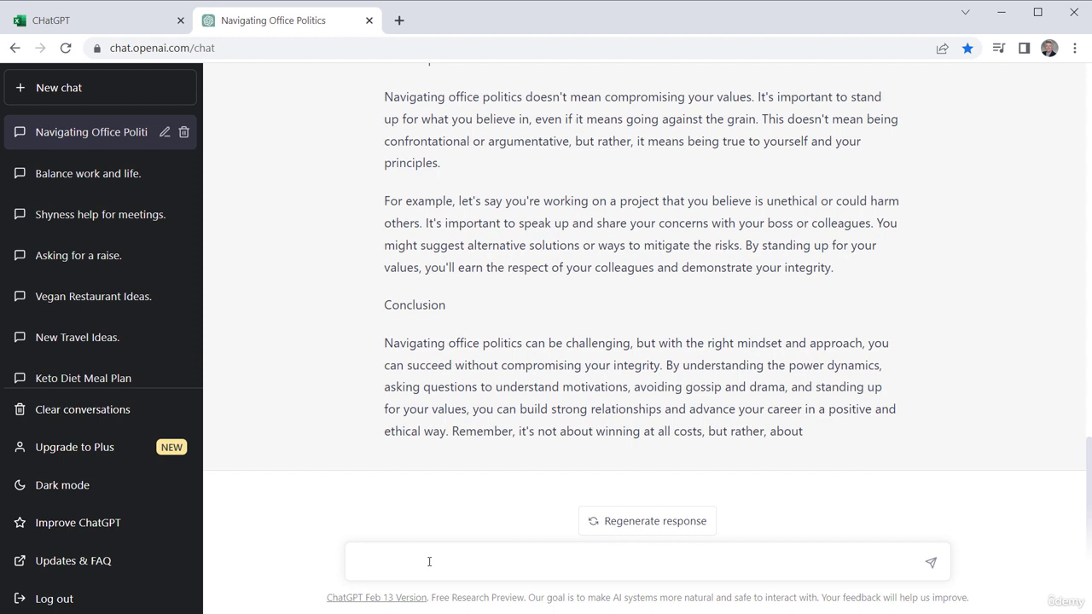
# - Send the follow-up 'can you give me 10 other titles for this'
pyautogui.write('can you give me 10 other a')
pyautogui.press('BackSpace')
pyautogui.write('titles for this')
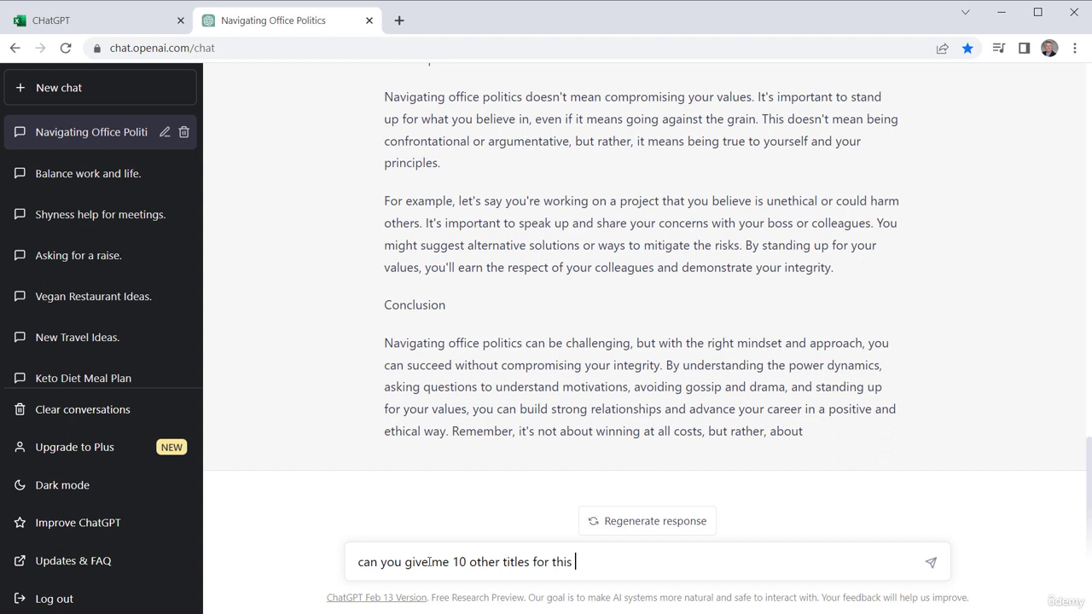
pyautogui.press('Return')
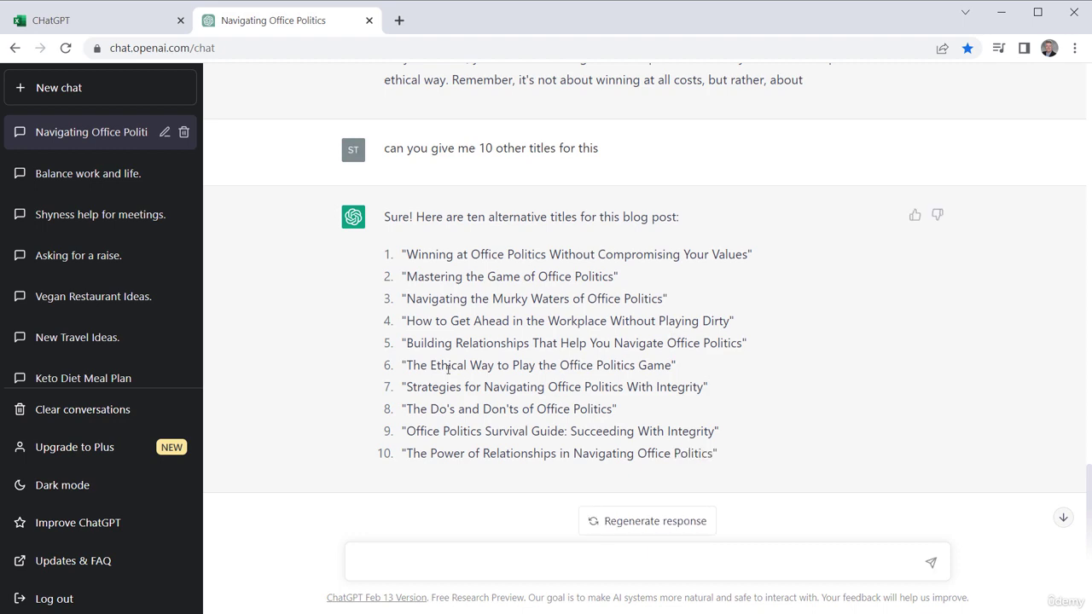
pyautogui.scroll(15, 484, 342)
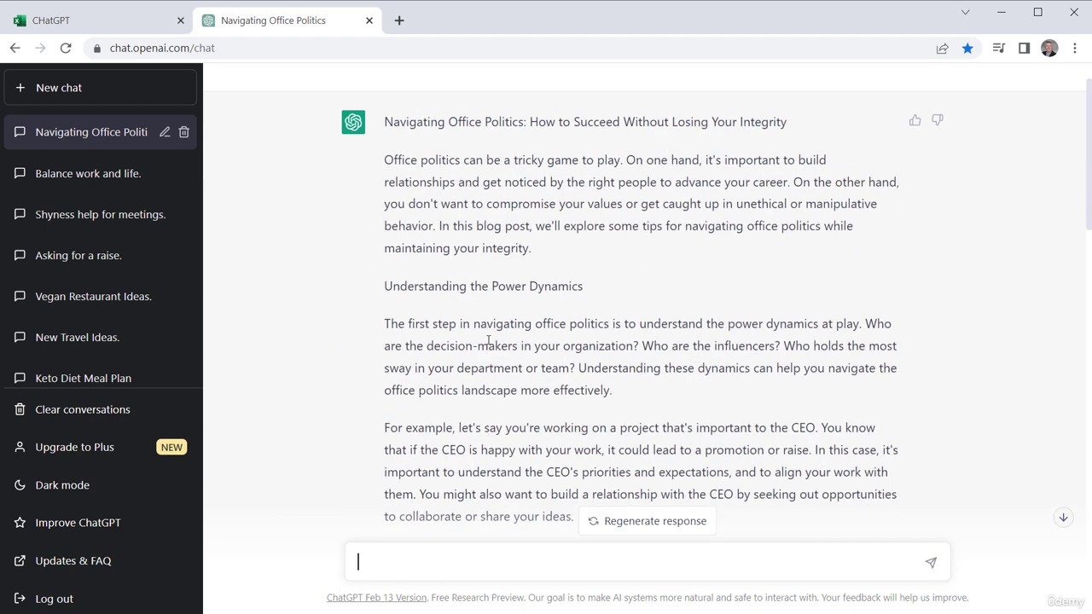
pyautogui.scroll(1, 488, 341)
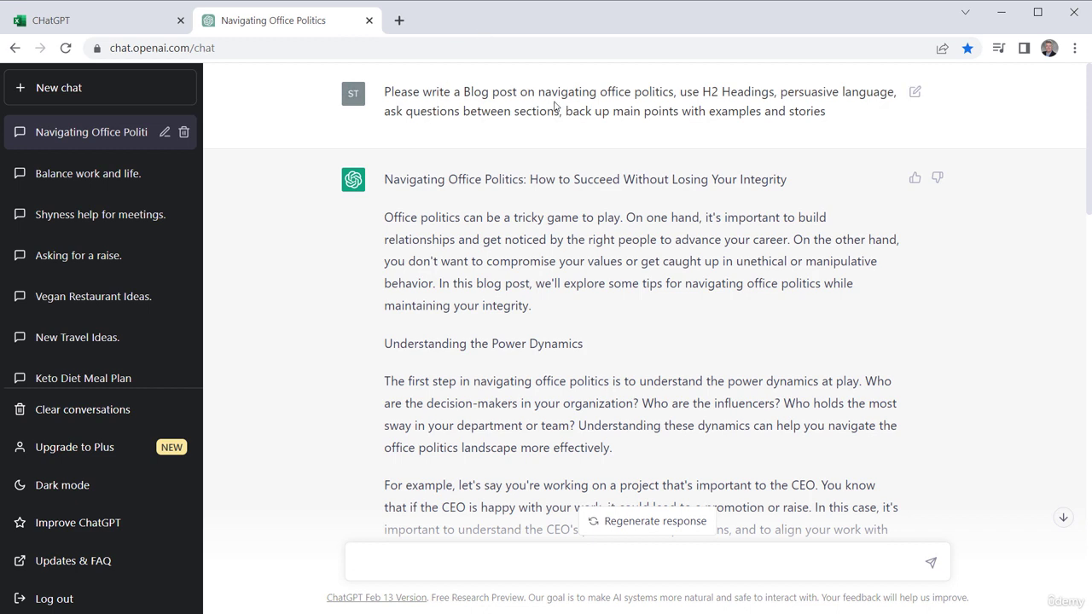
pyautogui.moveTo(463, 94); pyautogui.dragTo(633, 92)
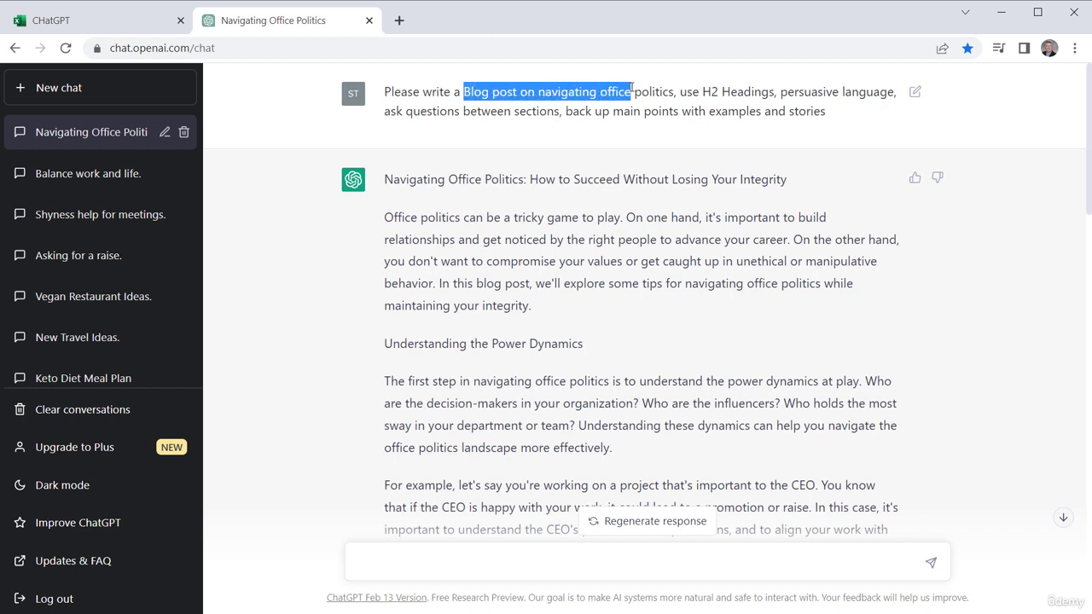
pyautogui.click(572, 91)
pyautogui.moveTo(485, 96); pyautogui.dragTo(771, 92)
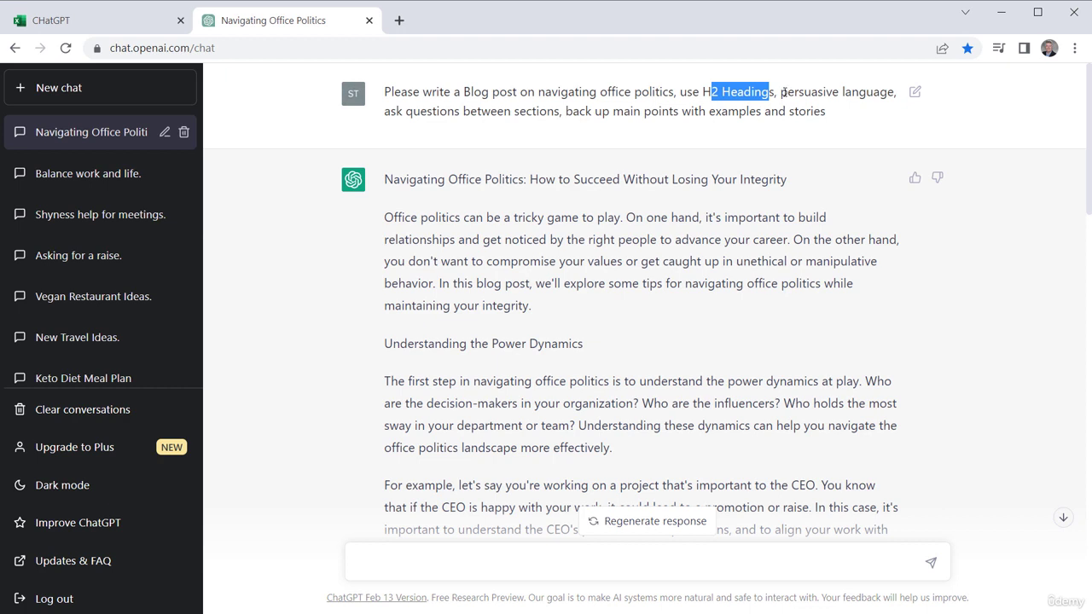
pyautogui.moveTo(782, 92)
pyautogui.mouseDown()
pyautogui.moveTo(797, 108)
pyautogui.moveTo(787, 98)
pyautogui.mouseUp()
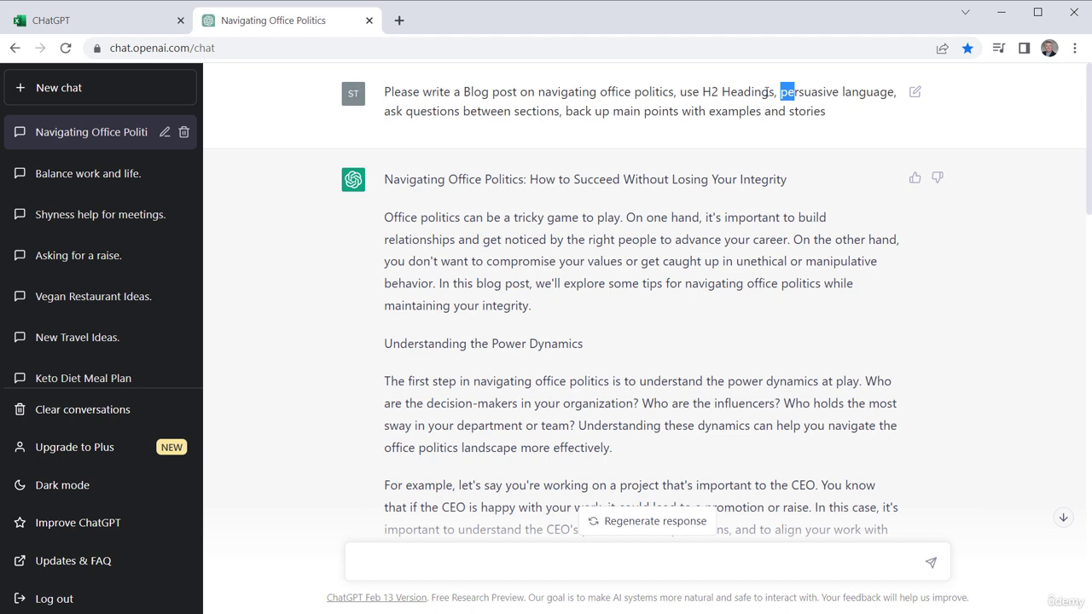
pyautogui.click(808, 113)
pyautogui.scroll(-15, 640, 341)
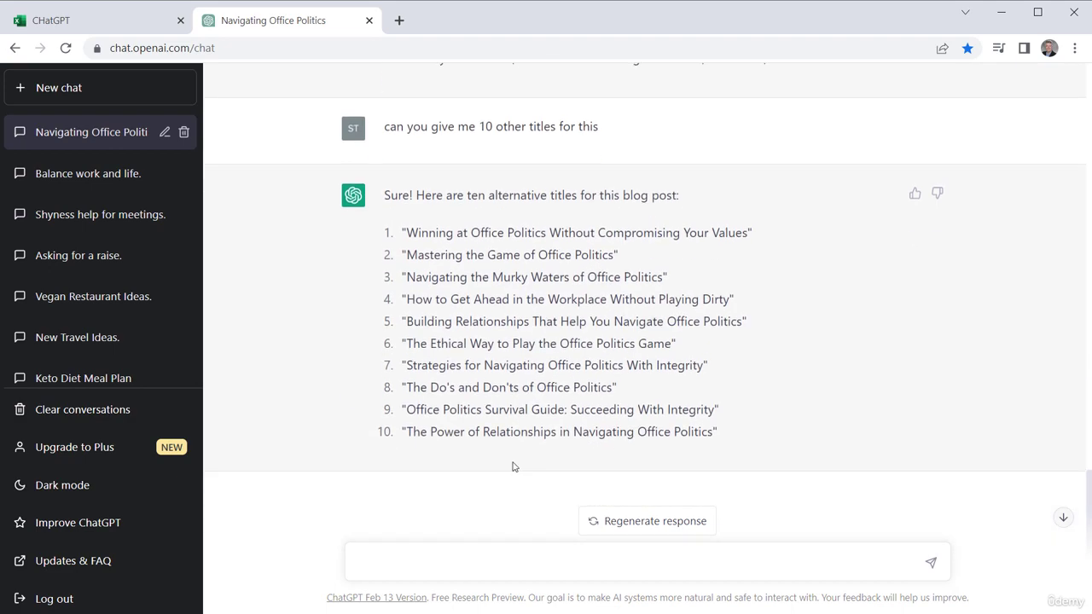
# - Send 'now write in a friendly and fun tone', fixing the misspelled 'freindly' and 'rtie'
pyautogui.click(450, 560)
pyautogui.write('n')
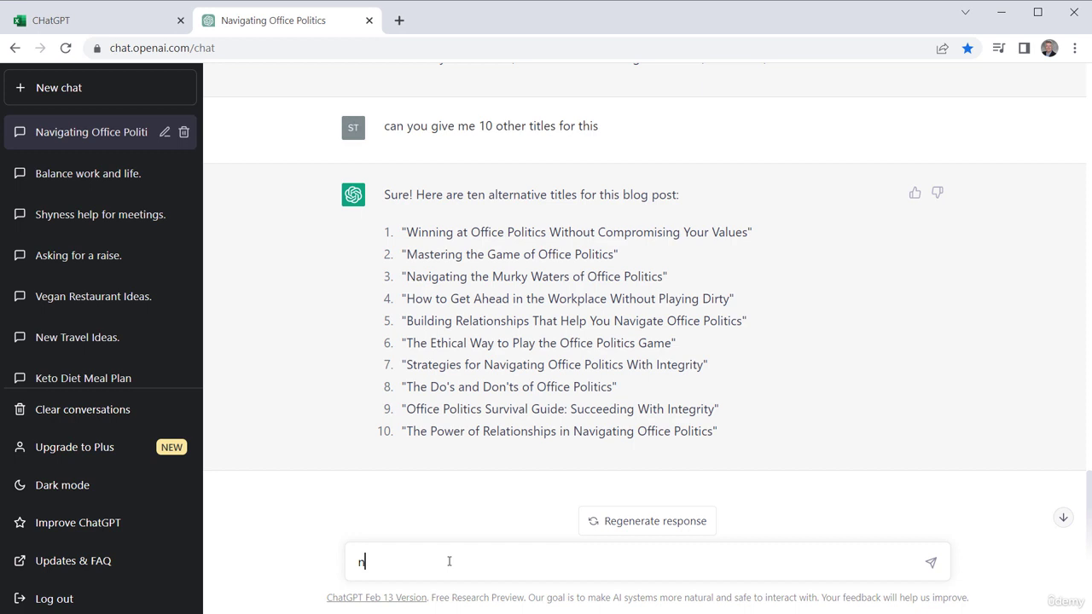
pyautogui.write('ow rtie in a freindly and fun t')
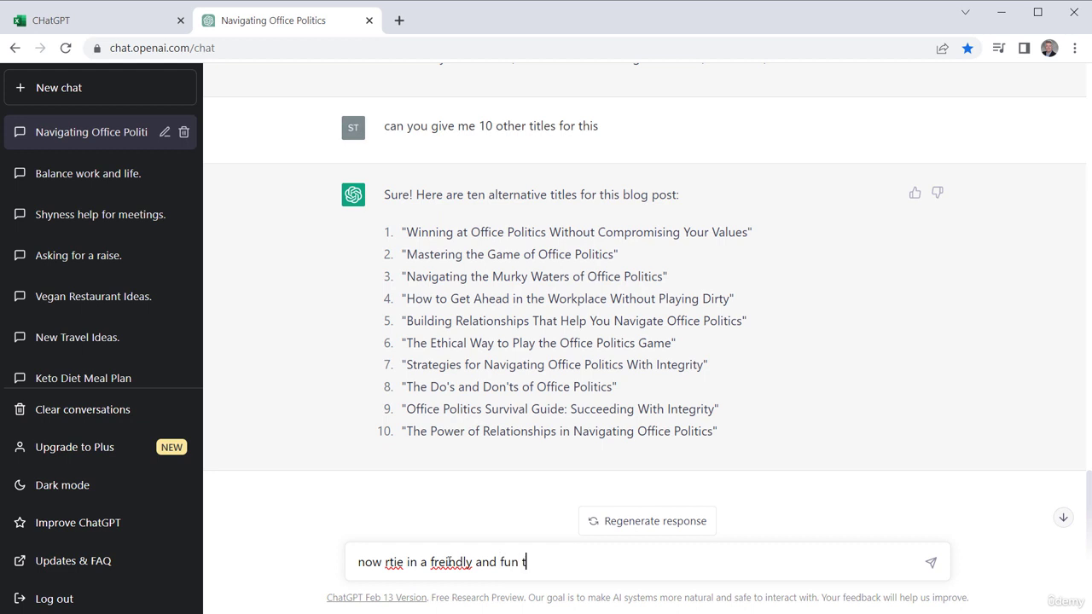
pyautogui.write('neone')
pyautogui.rightClick(459, 563)
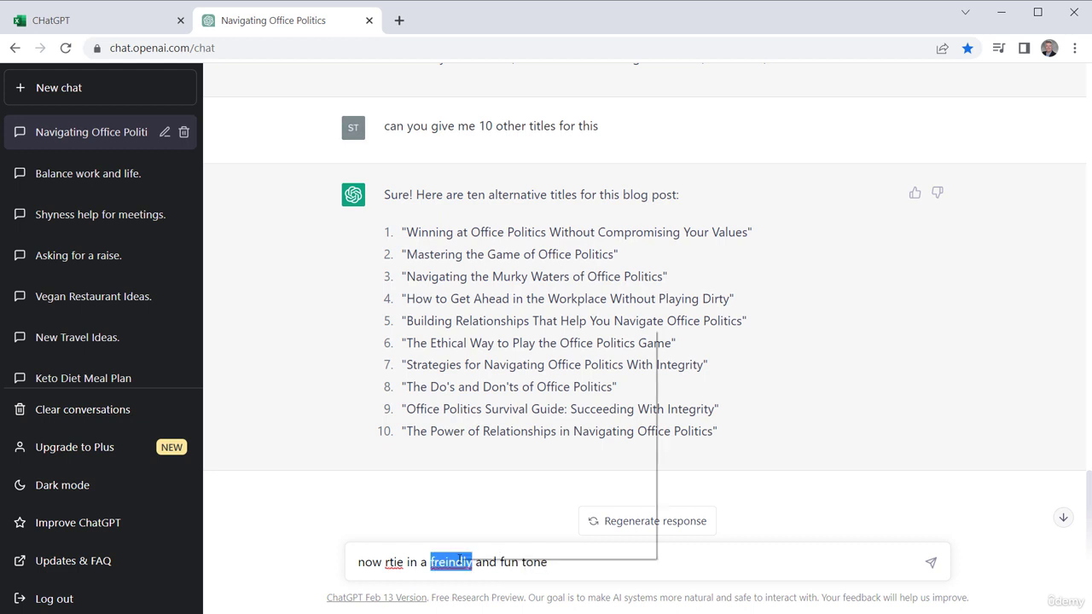
pyautogui.click(494, 361)
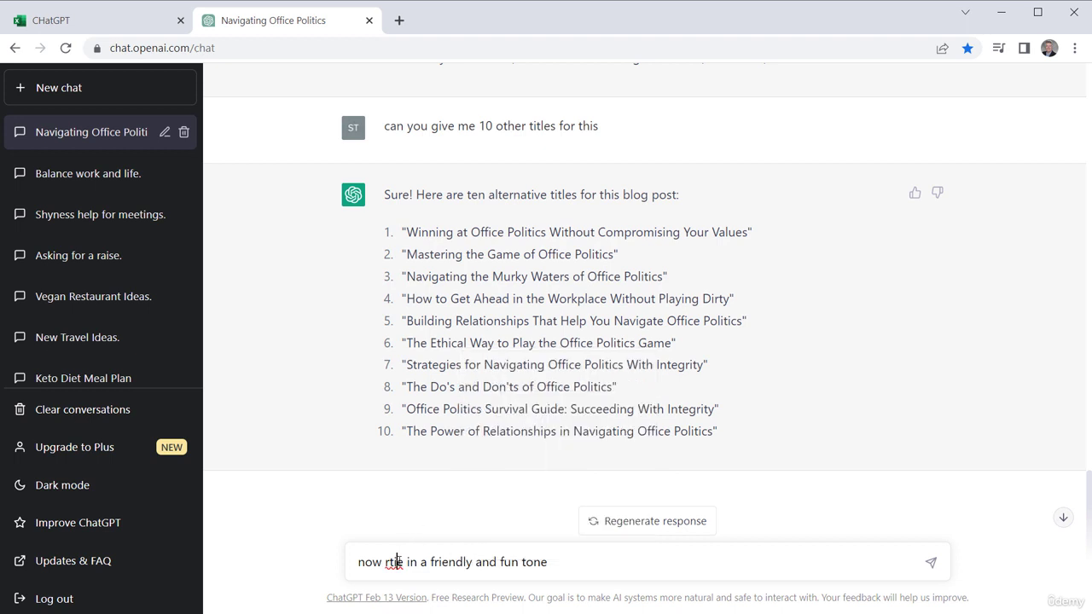
pyautogui.rightClick(396, 561)
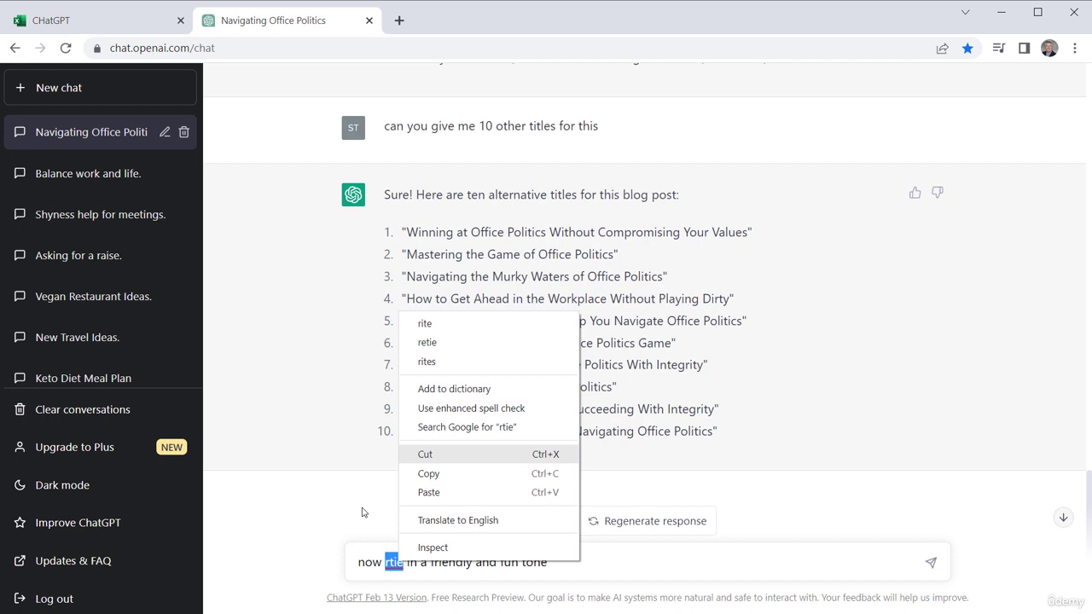
pyautogui.click(332, 529)
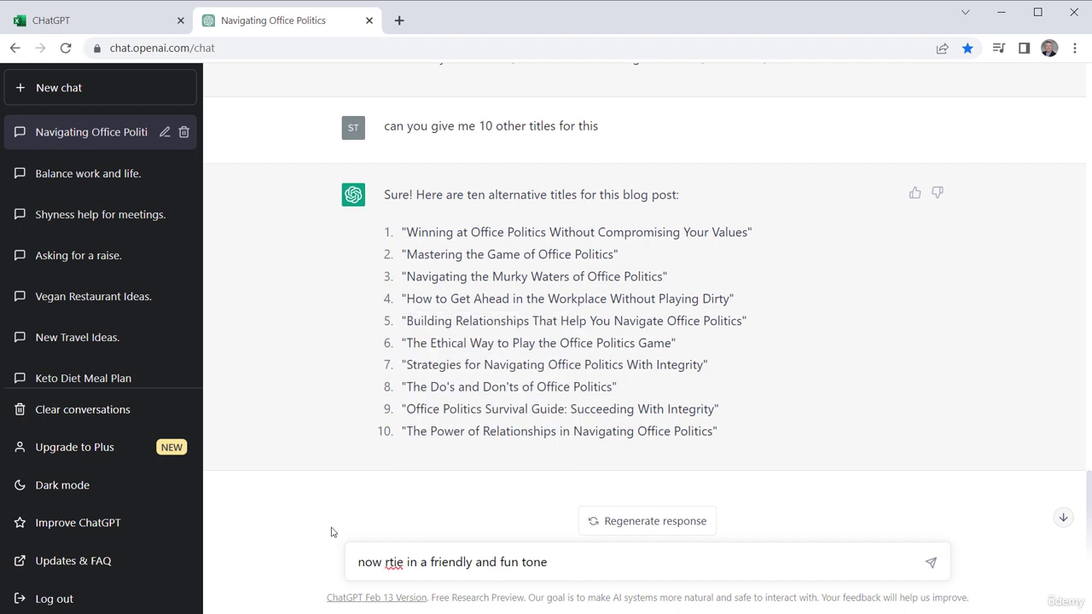
pyautogui.click(404, 561)
pyautogui.press('BackSpace')
pyautogui.press('BackSpace')
pyautogui.press('BackSpace')
pyautogui.press('BackSpace')
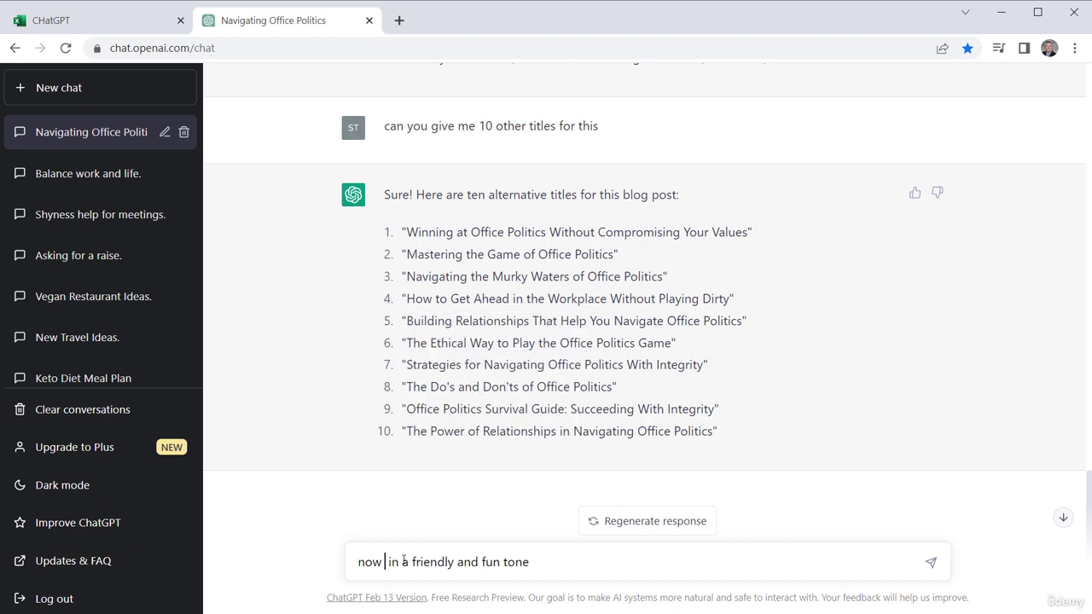
pyautogui.write('write')
pyautogui.press('Return')
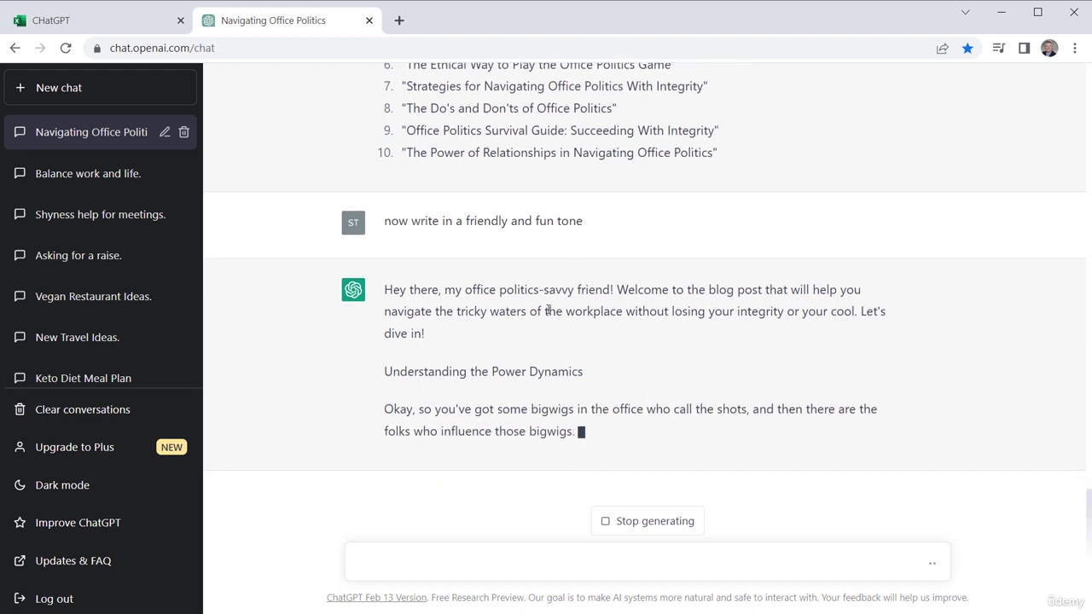
# - Highlight the friendly rewrite's opening greeting while the reply streams
pyautogui.moveTo(432, 290); pyautogui.dragTo(663, 312)
pyautogui.click(675, 321)
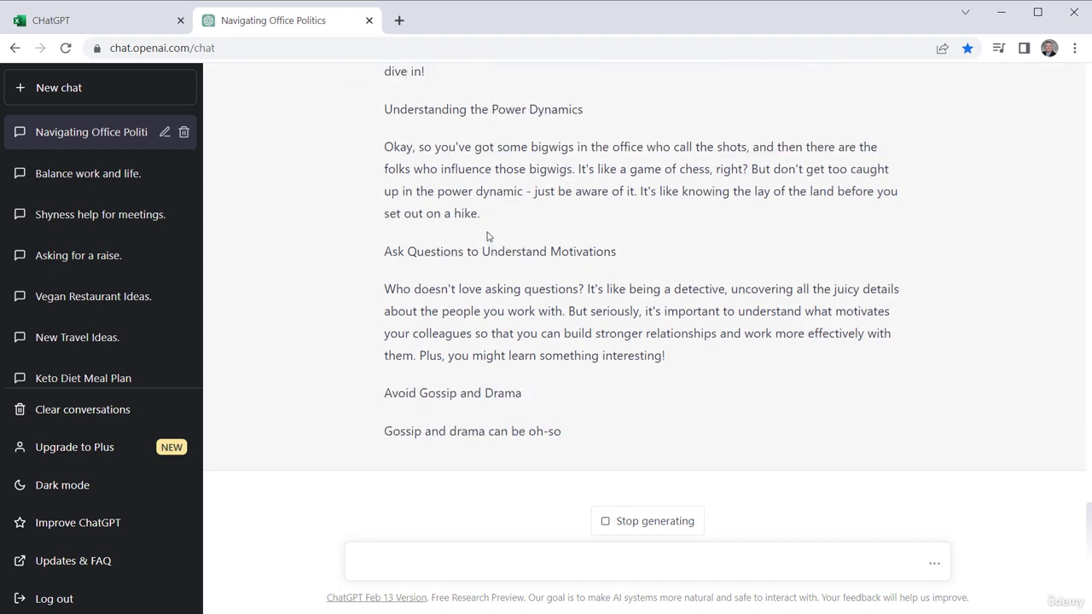
pyautogui.scroll(2, 466, 308)
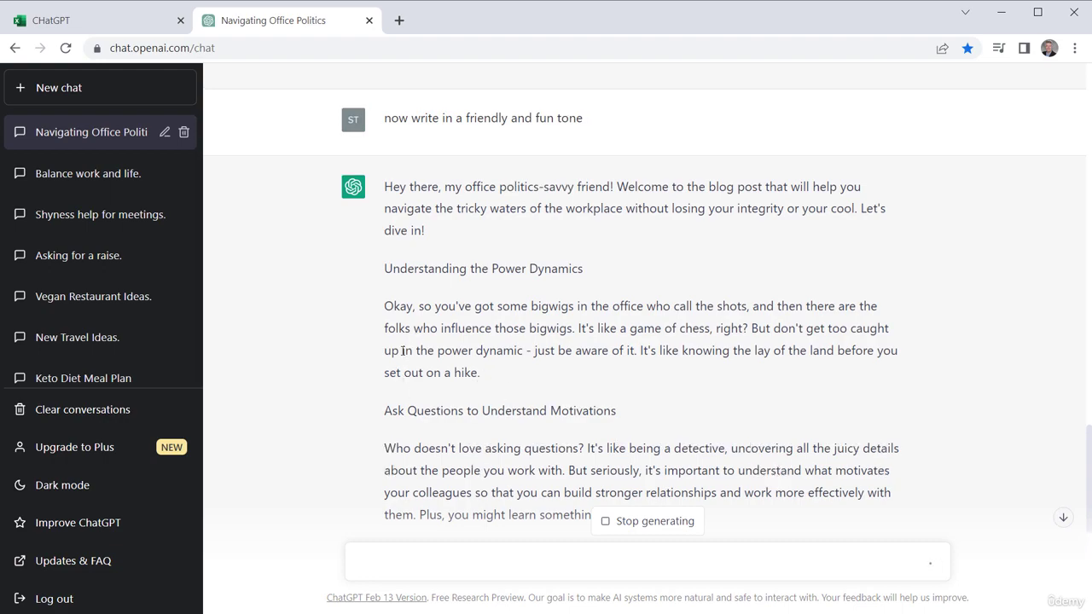
pyautogui.scroll(20, 413, 344)
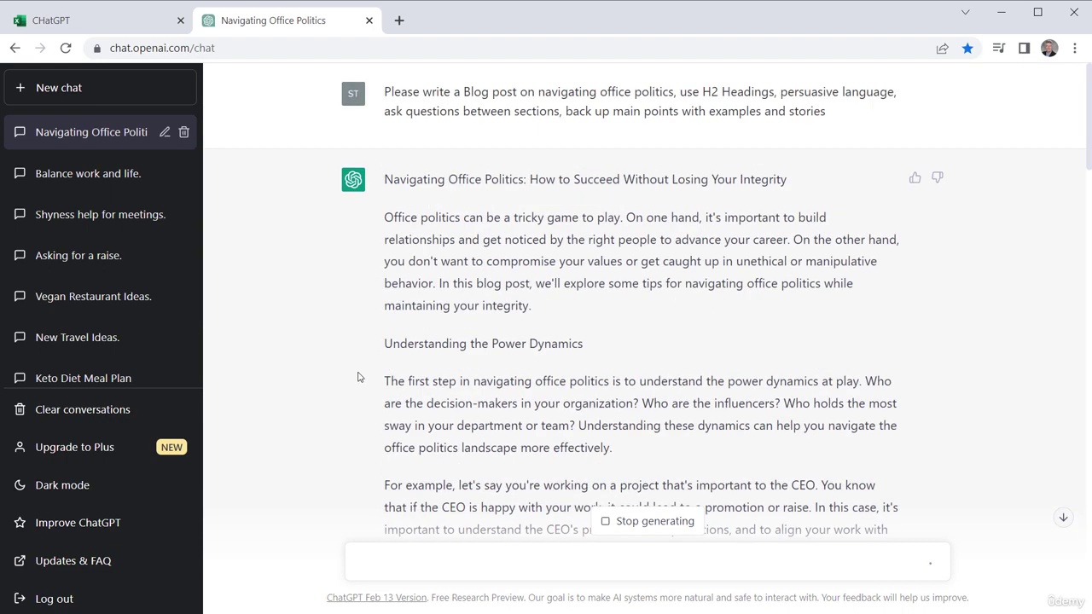
pyautogui.scroll(-2, 357, 371)
pyautogui.moveTo(418, 222); pyautogui.dragTo(654, 220)
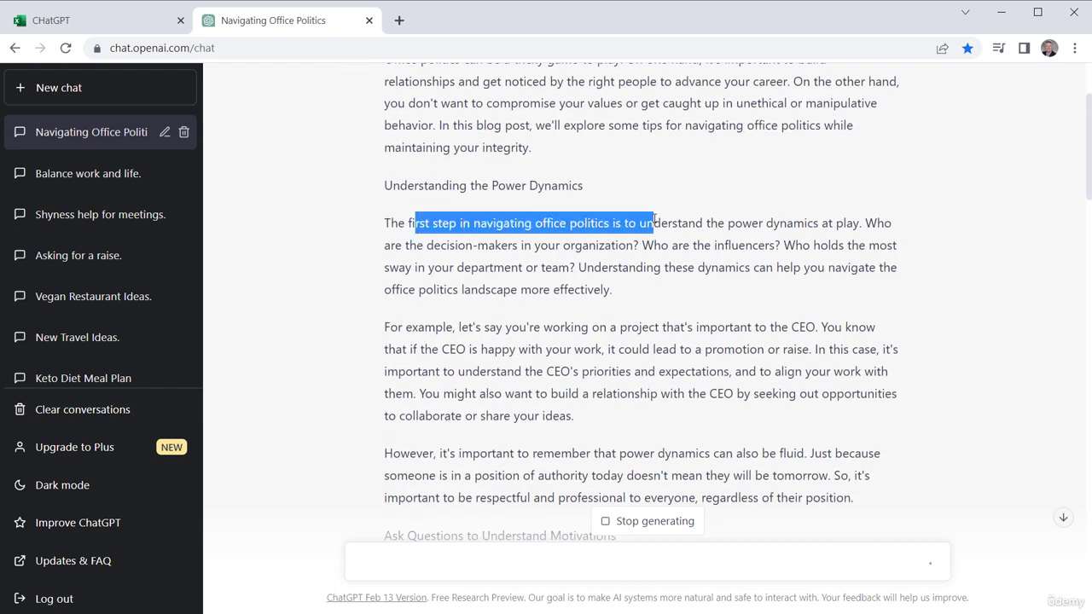
pyautogui.moveTo(470, 244); pyautogui.dragTo(640, 223)
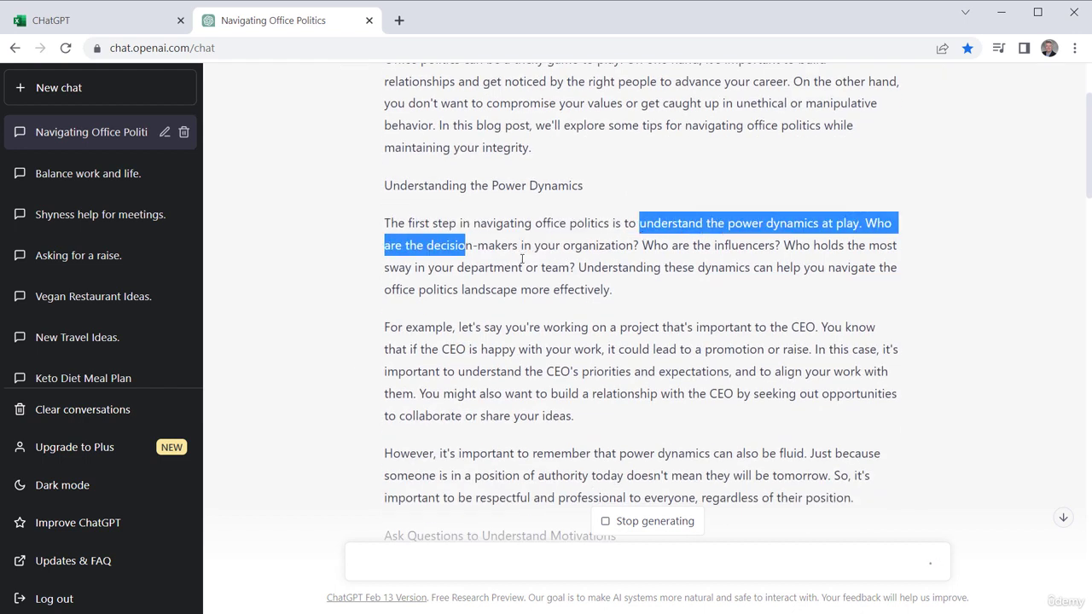
pyautogui.moveTo(518, 267); pyautogui.dragTo(662, 267)
pyautogui.moveTo(713, 243); pyautogui.dragTo(796, 245)
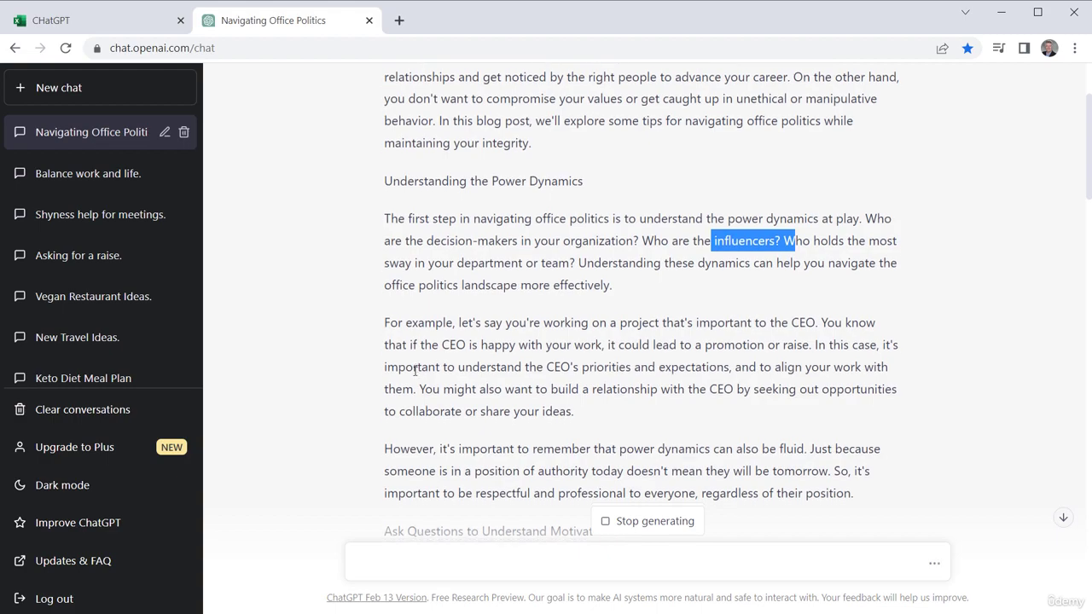
pyautogui.scroll(-7, 424, 310)
pyautogui.scroll(5, 424, 310)
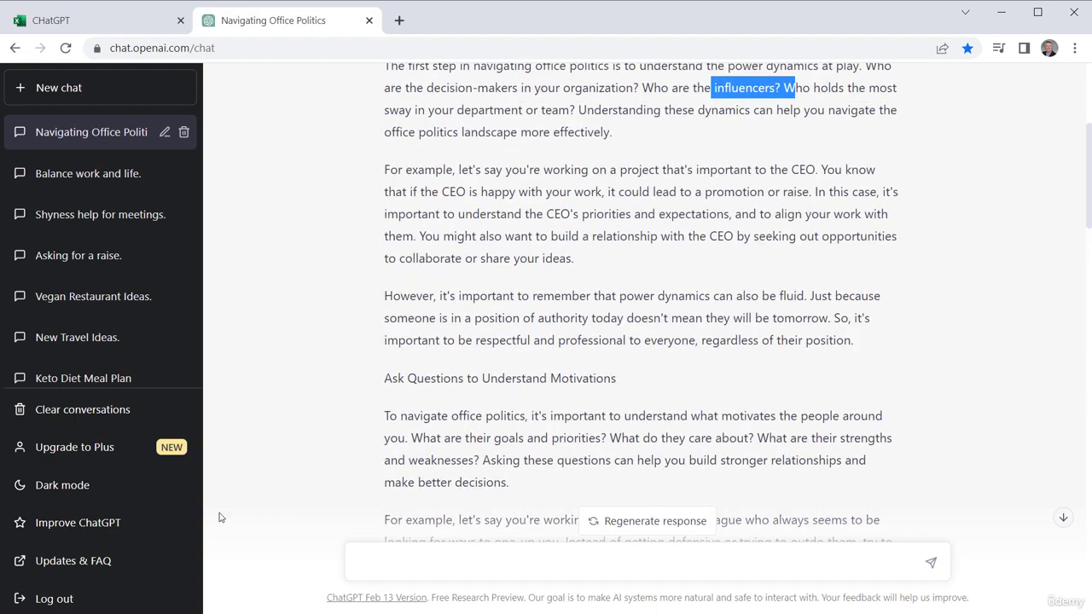
pyautogui.scroll(-15, 434, 430)
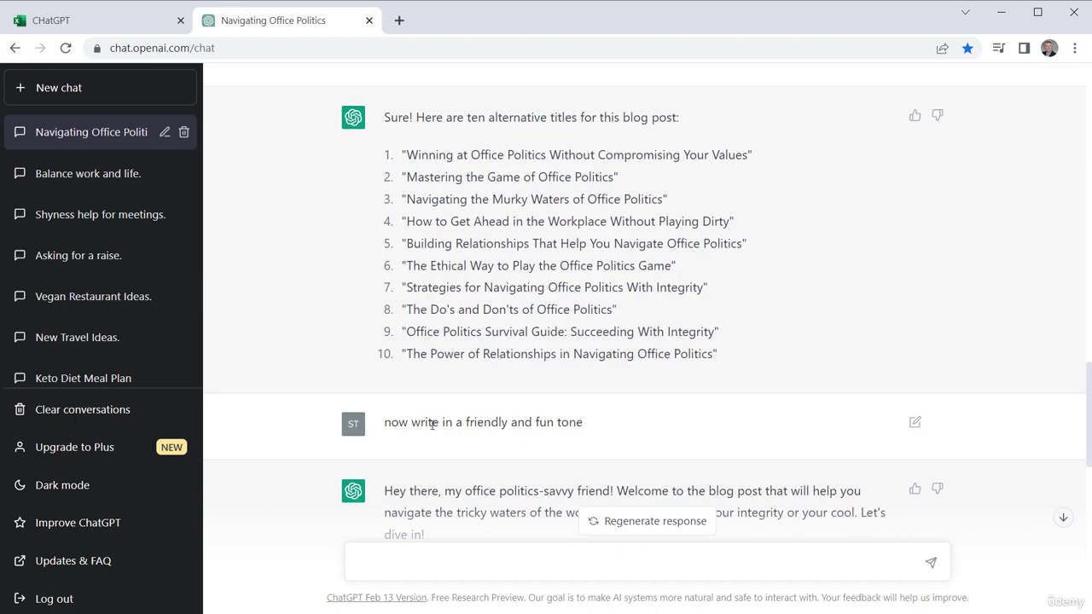
pyautogui.scroll(-2, 435, 431)
pyautogui.scroll(6, 434, 431)
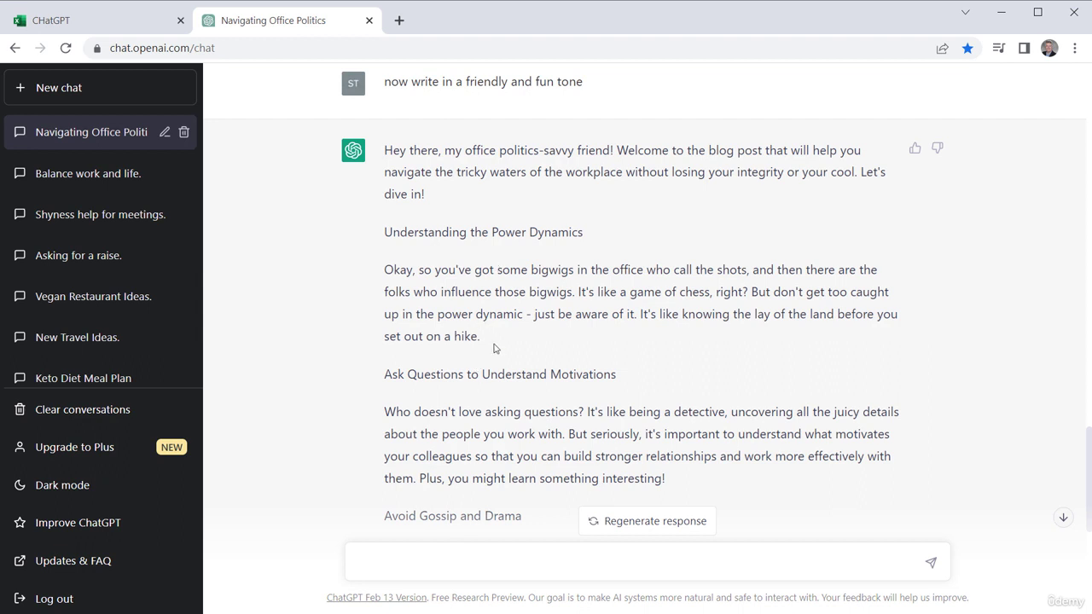
# - Send 'could you give an example for power dynamics' and stop the reply early
pyautogui.scroll(-5, 493, 366)
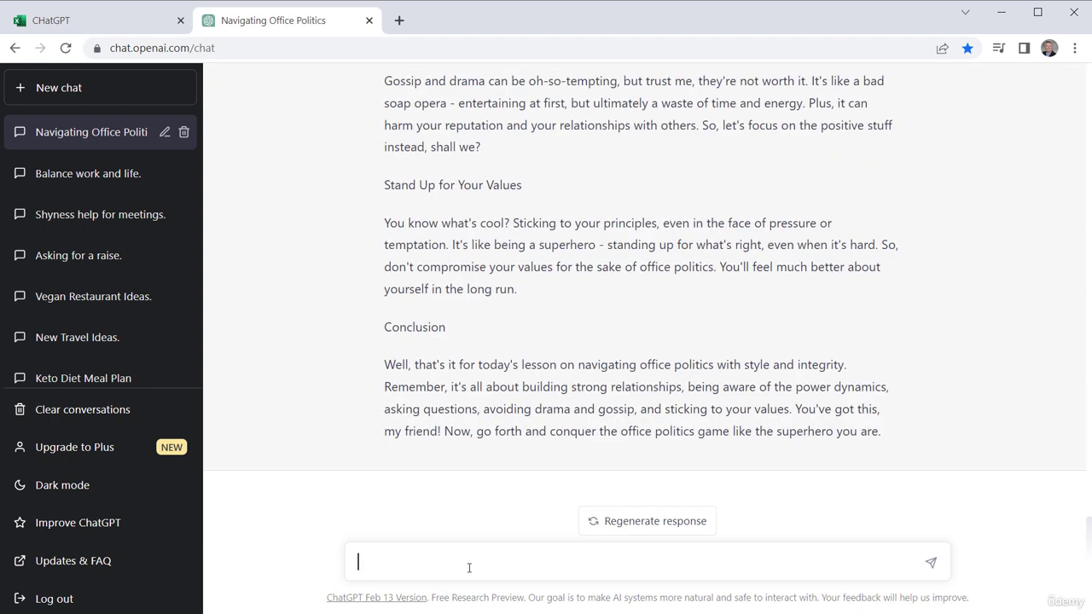
pyautogui.write('could you give an example for ')
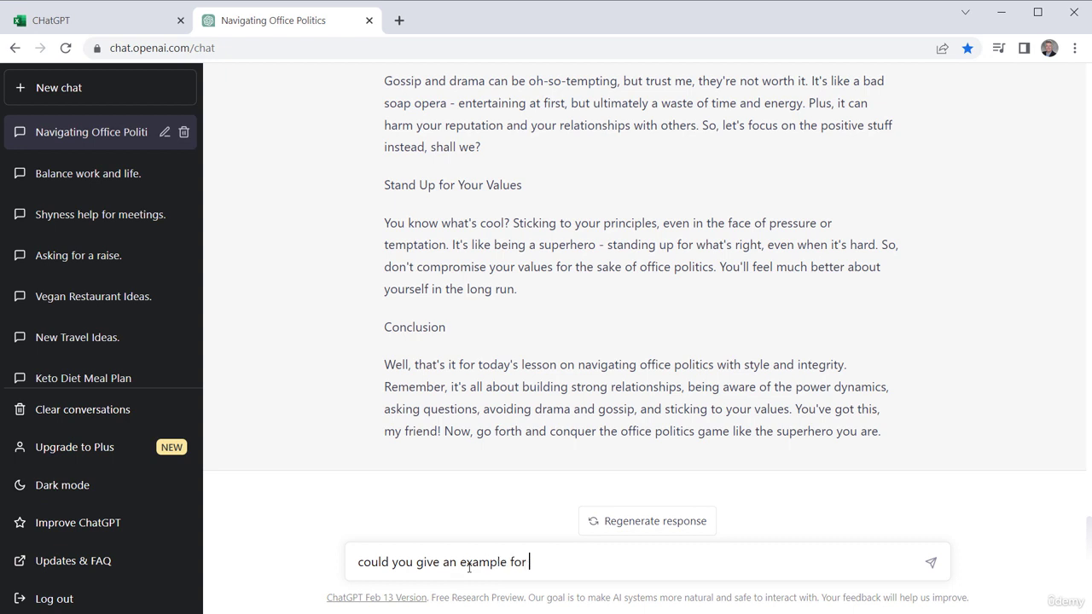
pyautogui.write('power dynamics')
pyautogui.press('Return')
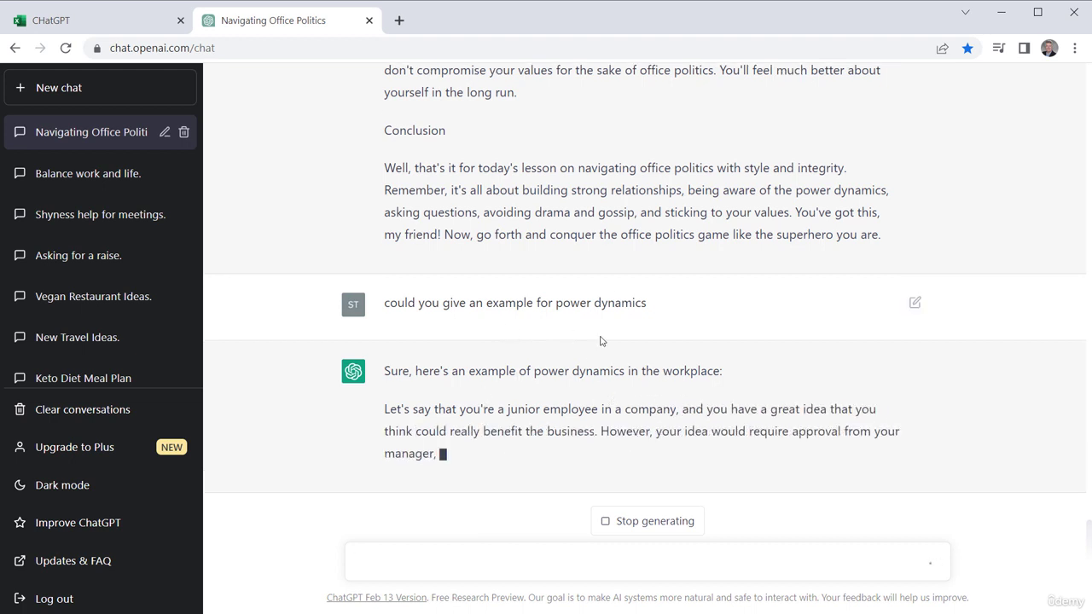
pyautogui.click(658, 524)
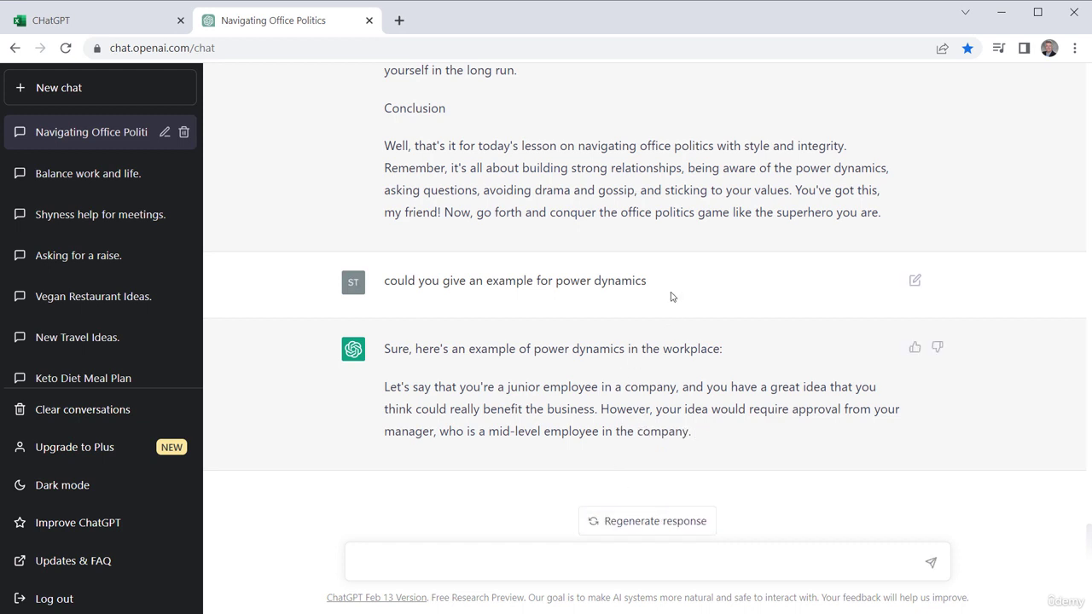
# - Copy the power dynamics question into a new message, then copy the phrase 'in a friendly and fun tone'
pyautogui.moveTo(644, 283); pyautogui.dragTo(388, 297)
pyautogui.rightClick(415, 285)
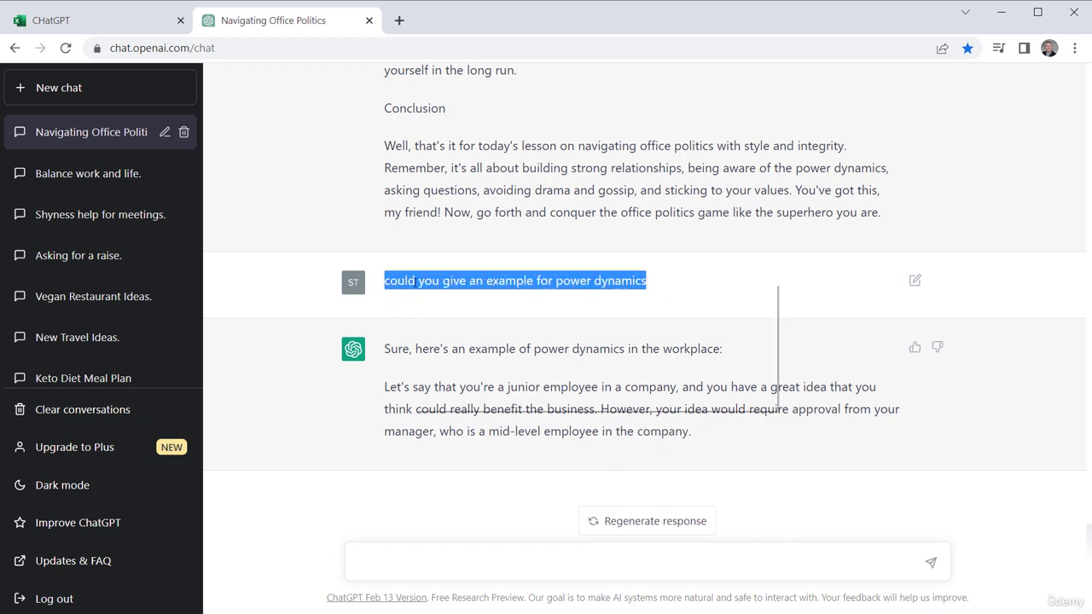
pyautogui.click(467, 301)
pyautogui.click(382, 569)
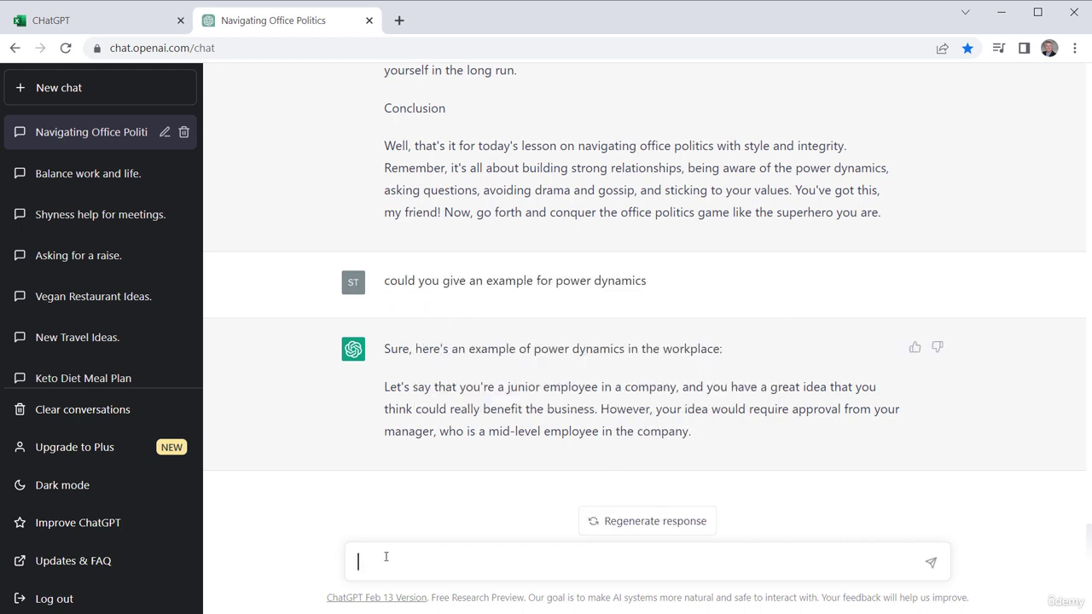
pyautogui.hotkey('ctrl', 'v')
pyautogui.scroll(8, 604, 398)
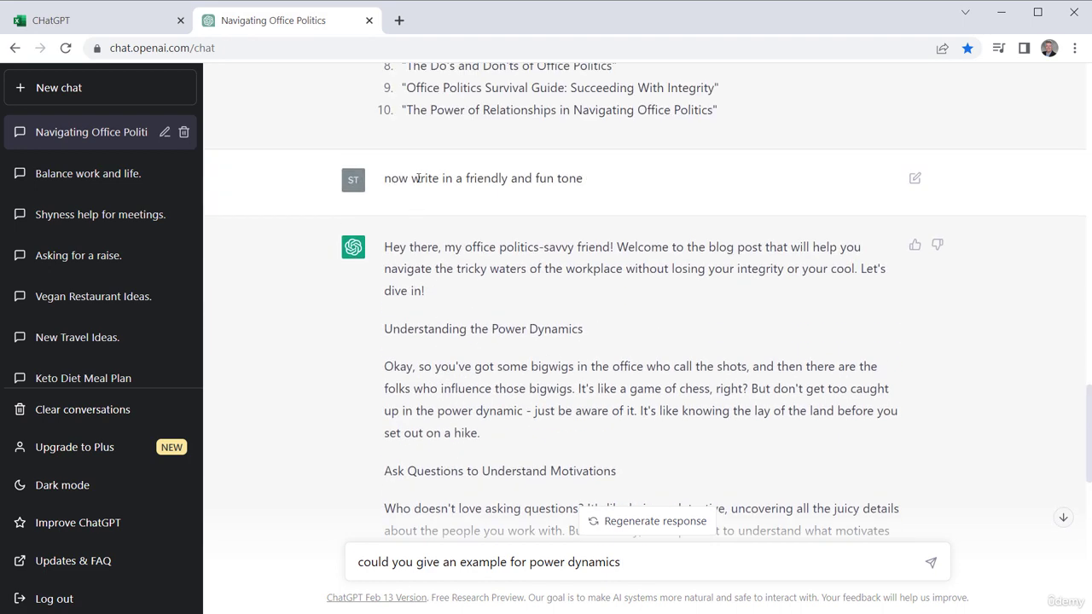
pyautogui.moveTo(443, 179); pyautogui.dragTo(582, 180)
pyautogui.rightClick(580, 179)
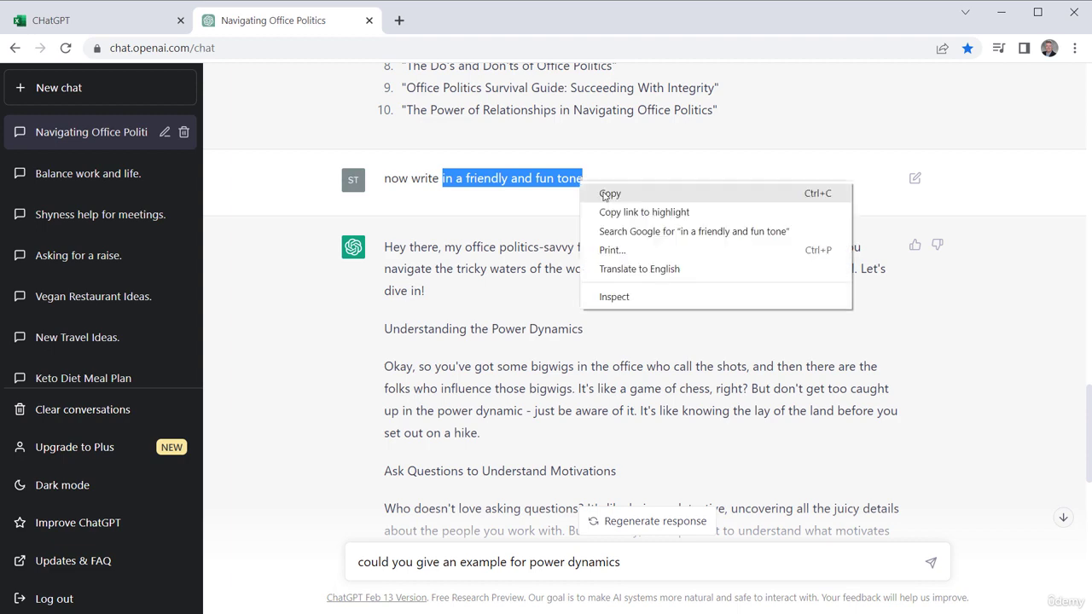
pyautogui.click(619, 198)
pyautogui.scroll(-10, 596, 228)
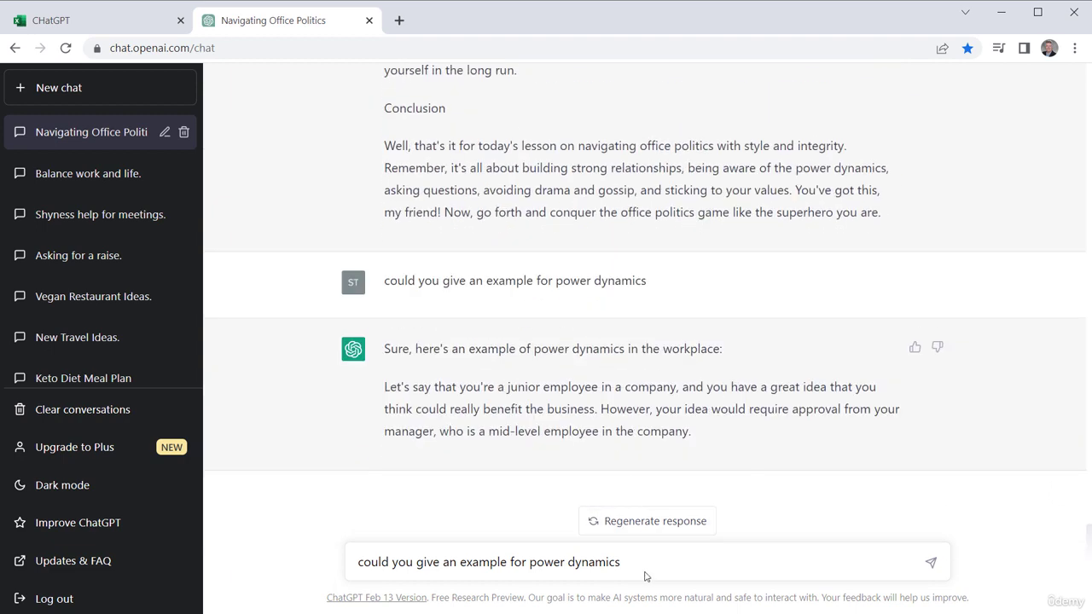
# - Append 'in a friendly and fun tone', send it, and read the party-themed power dynamics example
pyautogui.hotkey('ctrl', 'v')
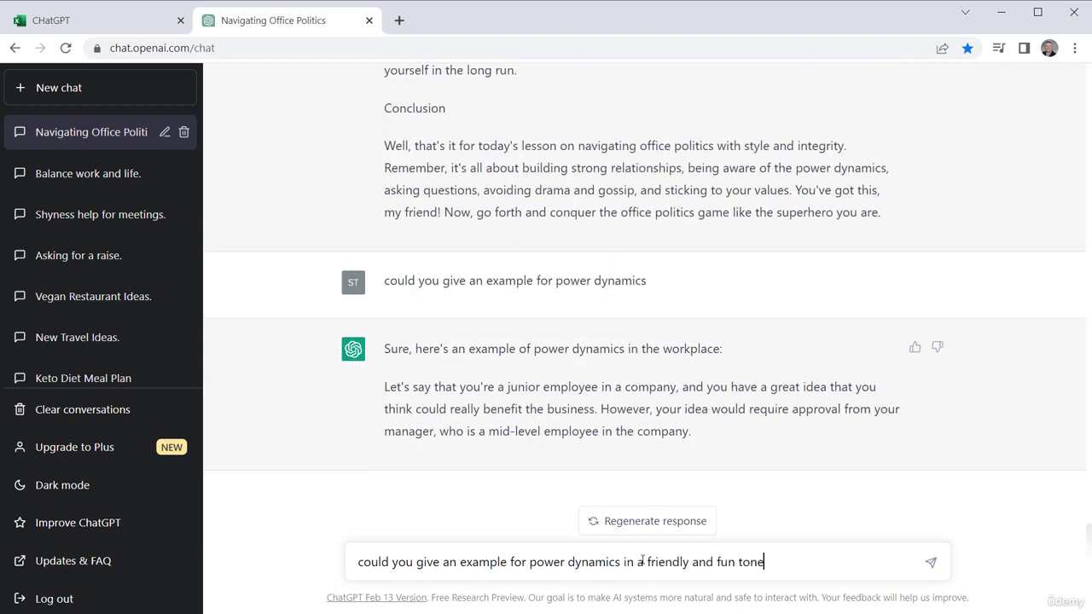
pyautogui.press('Return')
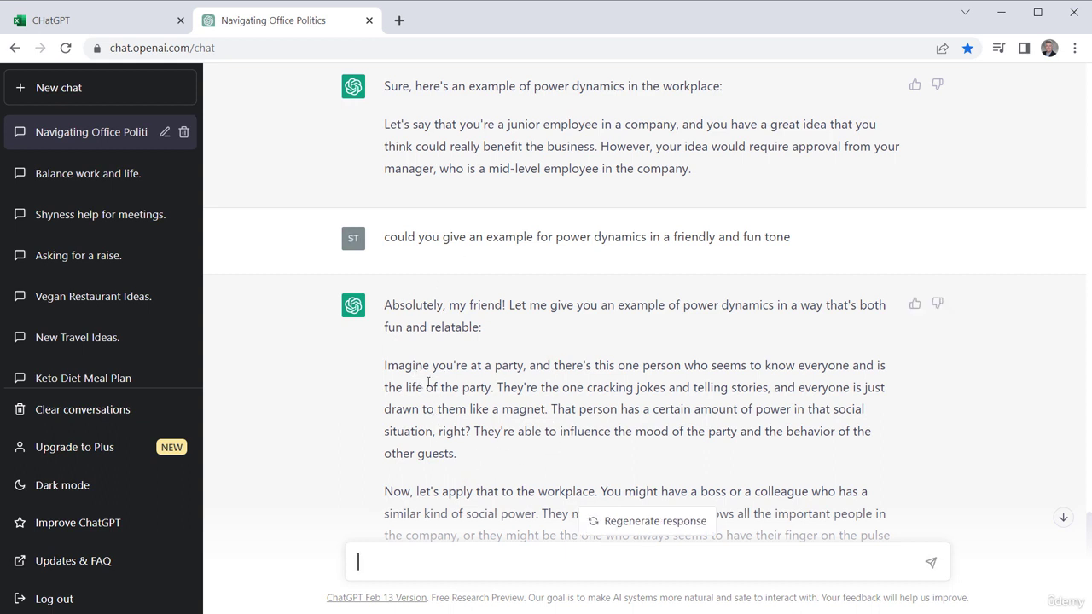
pyautogui.moveTo(385, 373); pyautogui.dragTo(465, 456)
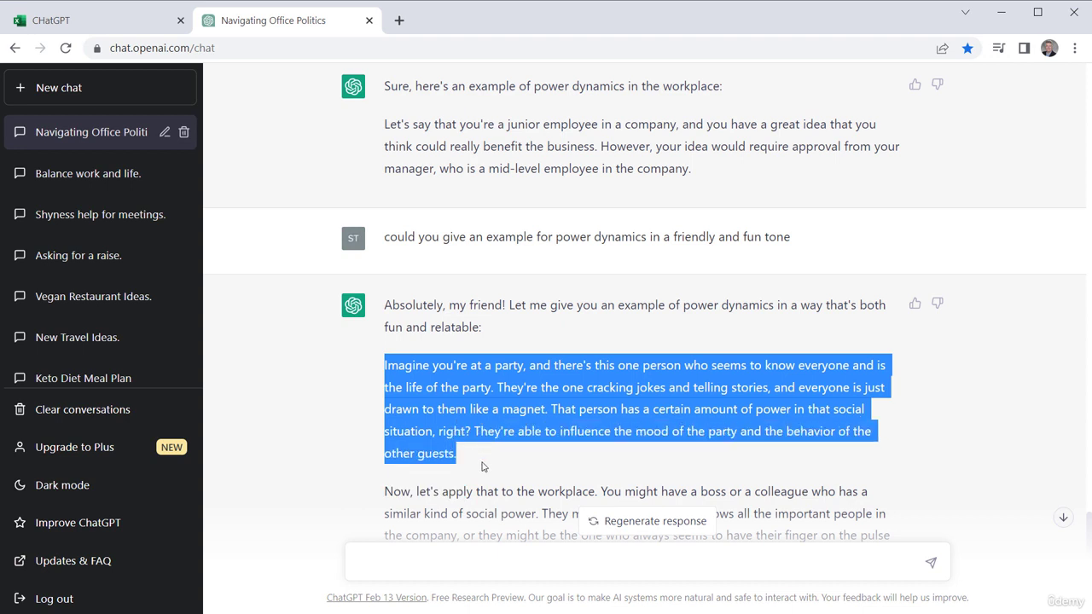
pyautogui.click(460, 470)
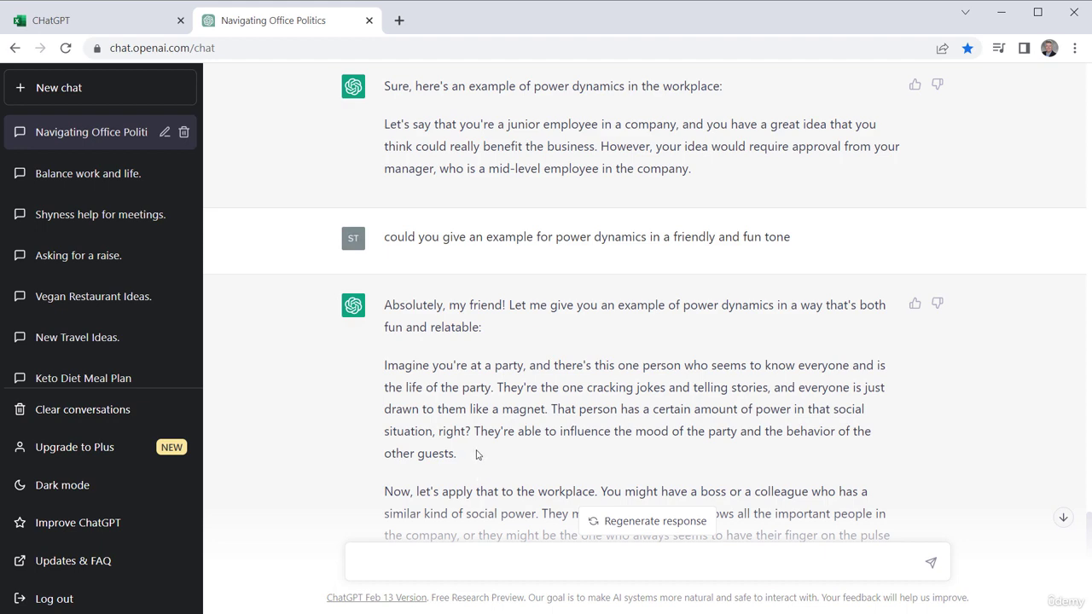
pyautogui.scroll(-2, 476, 455)
pyautogui.scroll(6, 644, 426)
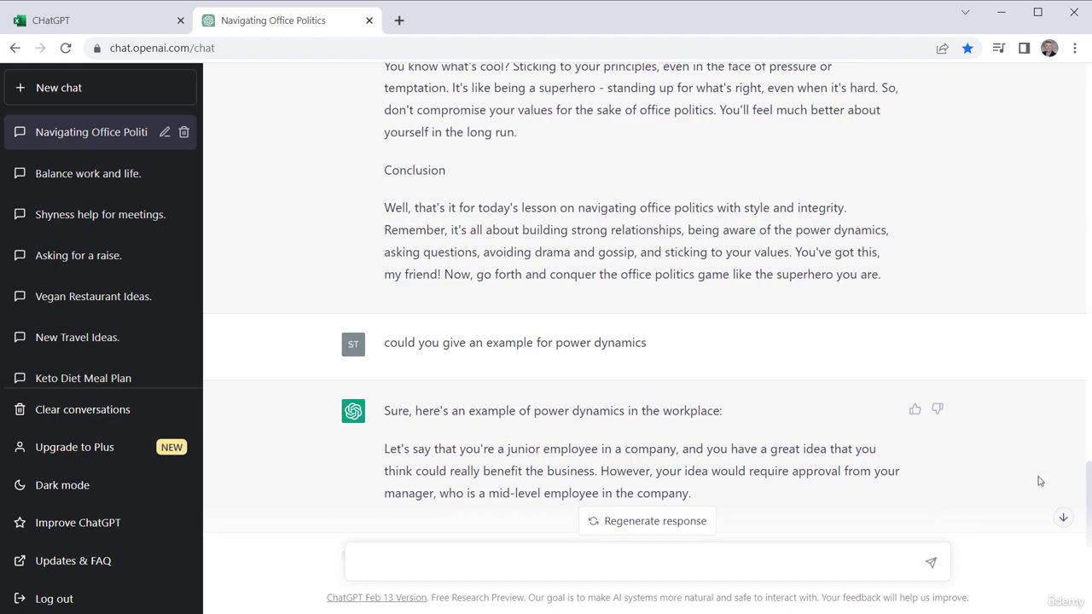
pyautogui.moveTo(1087, 441); pyautogui.dragTo(1088, 86)
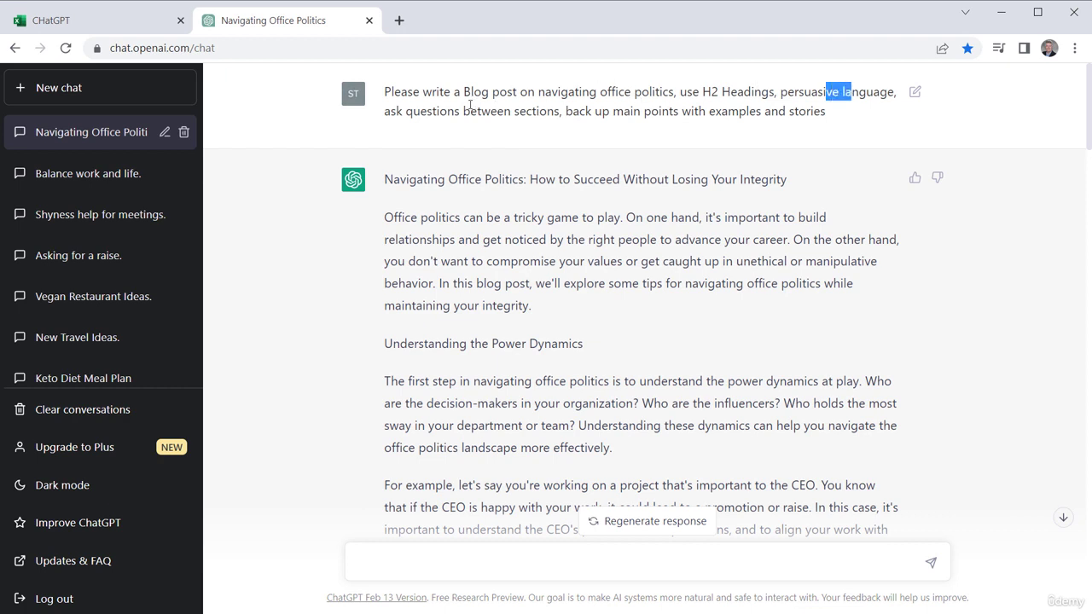
pyautogui.moveTo(596, 111); pyautogui.dragTo(650, 111)
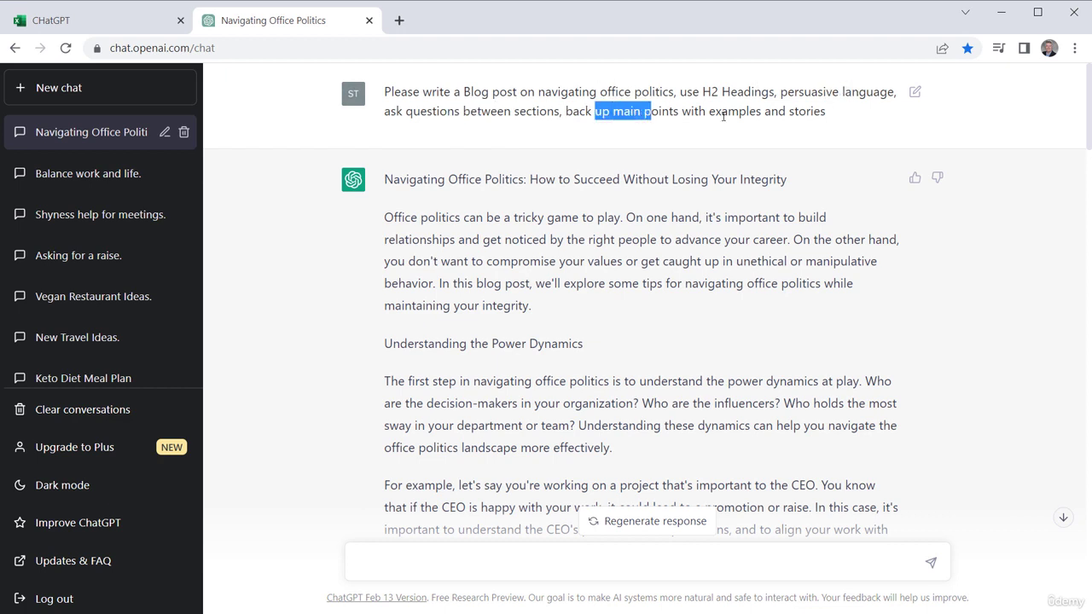
pyautogui.moveTo(728, 111); pyautogui.dragTo(764, 111)
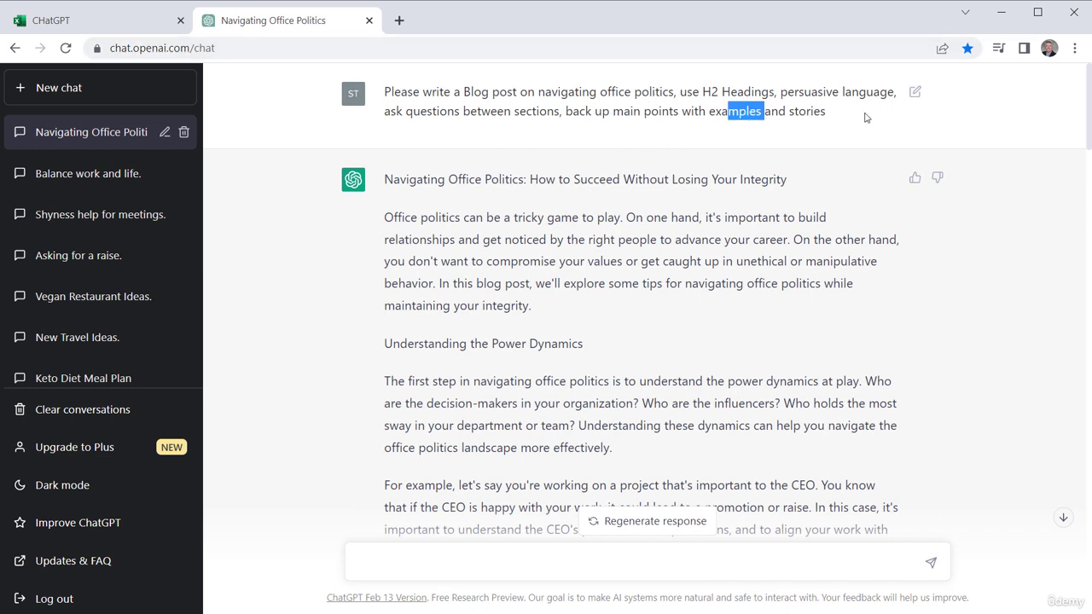
pyautogui.click(865, 117)
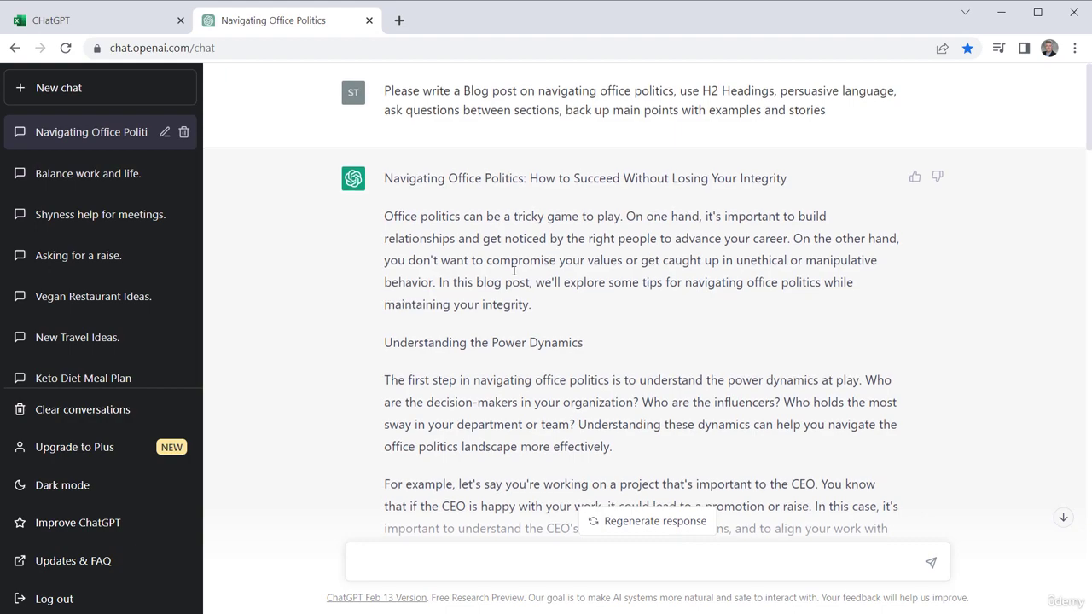
pyautogui.scroll(-10, 515, 273)
pyautogui.scroll(10, 514, 298)
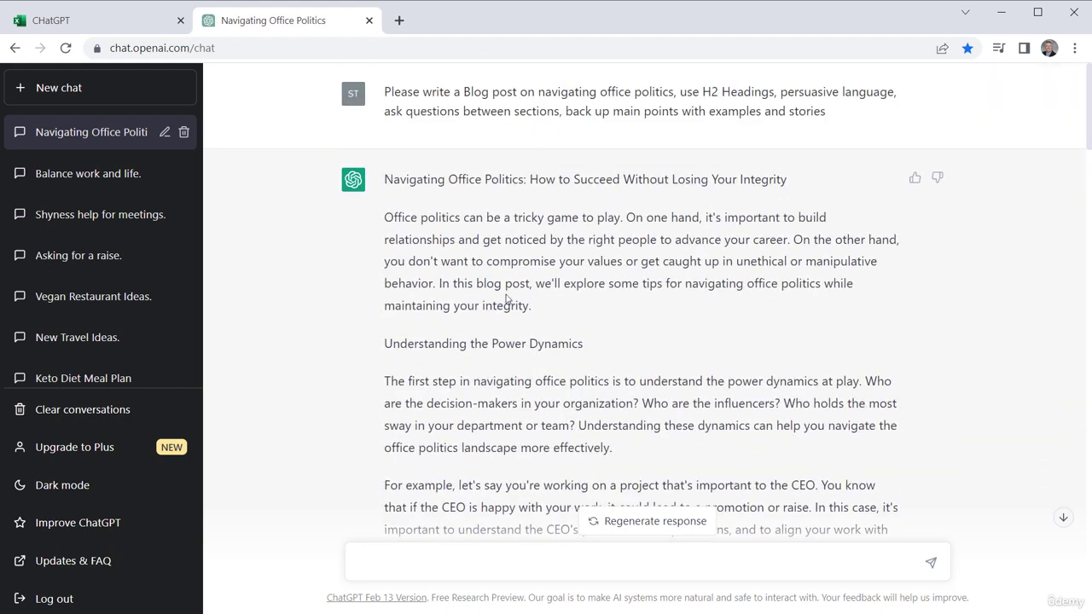